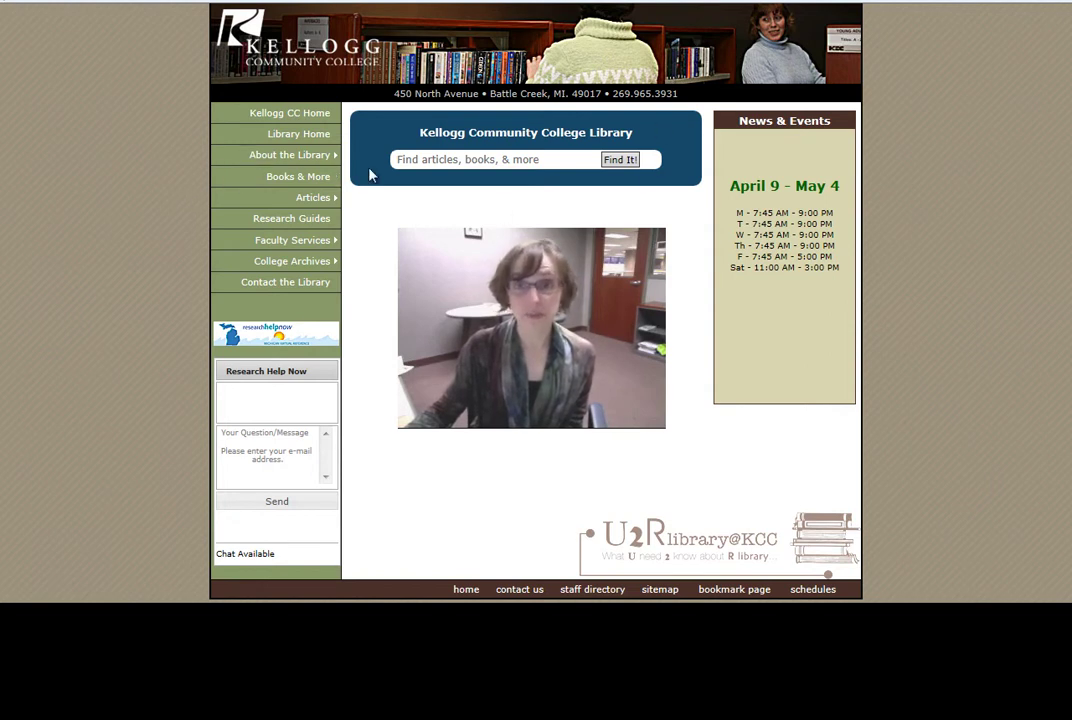
Step: Open the page for searching article databases, followed by the subject listing of databases
mouse_move(308, 207)
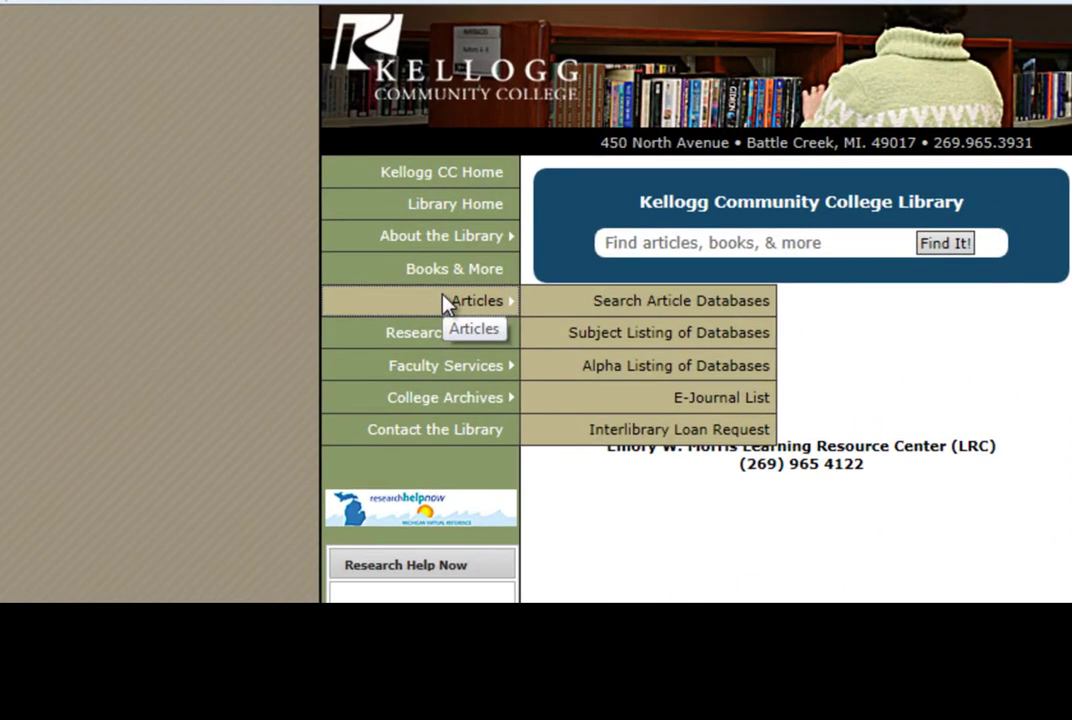
click(632, 311)
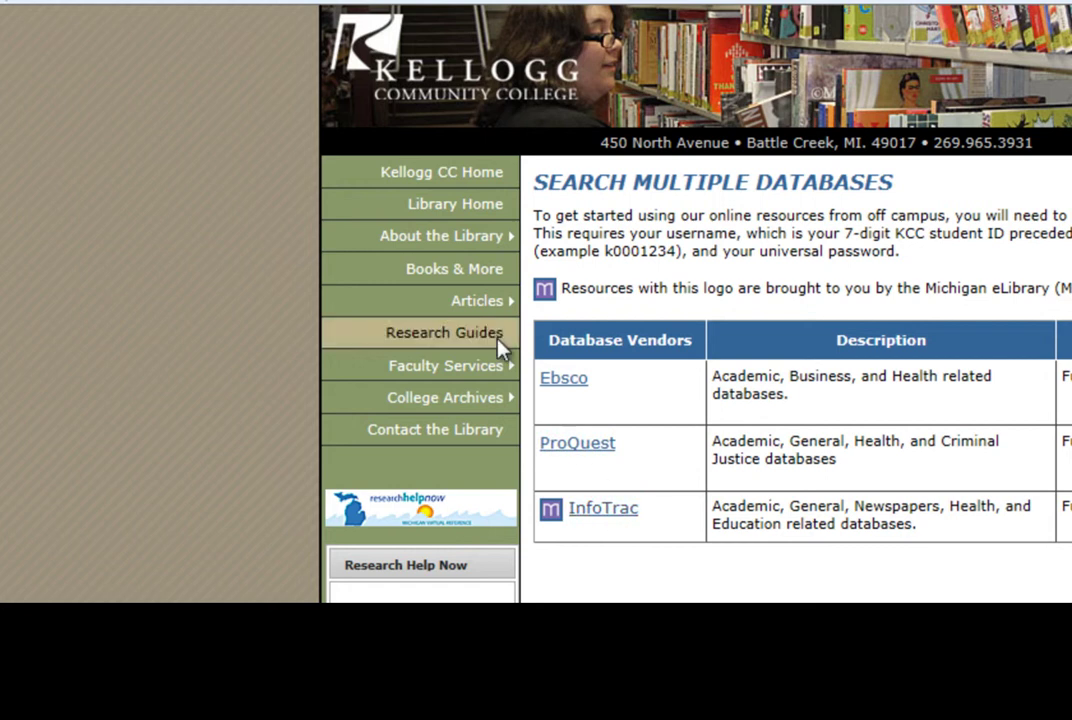
mouse_move(476, 303)
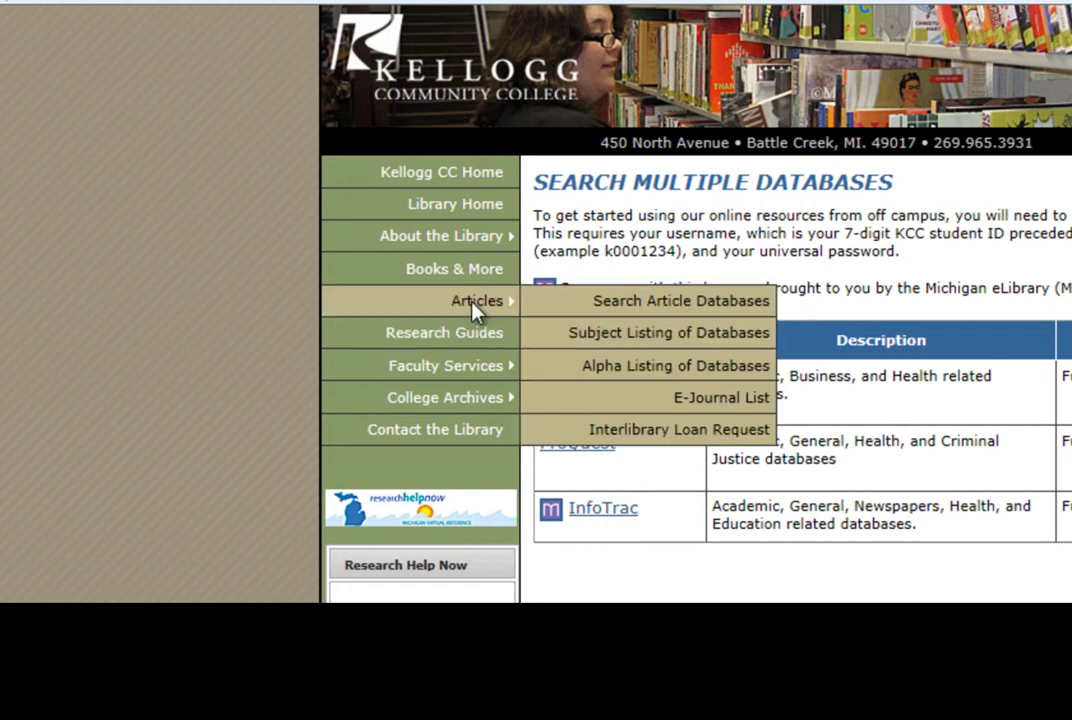
click(597, 337)
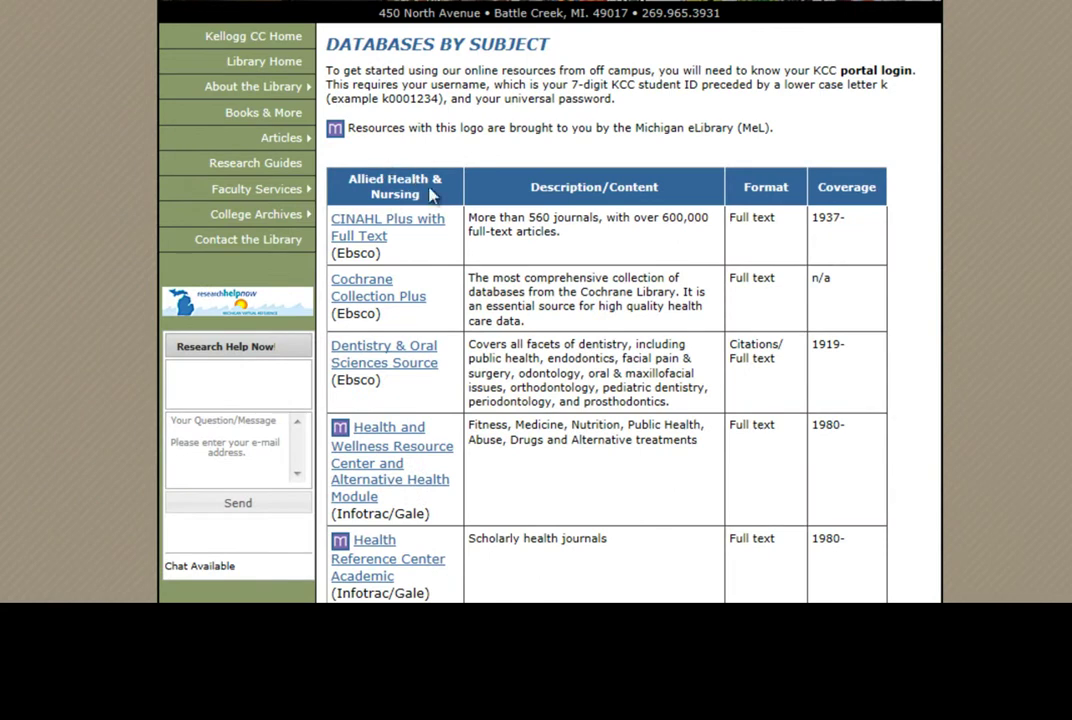
Step: Look through the databases grouped by subject, from Allied Health & Nursing to General, and return to the start of the list
scroll(440, 200, down, 5)
scroll(440, 200, down, 5)
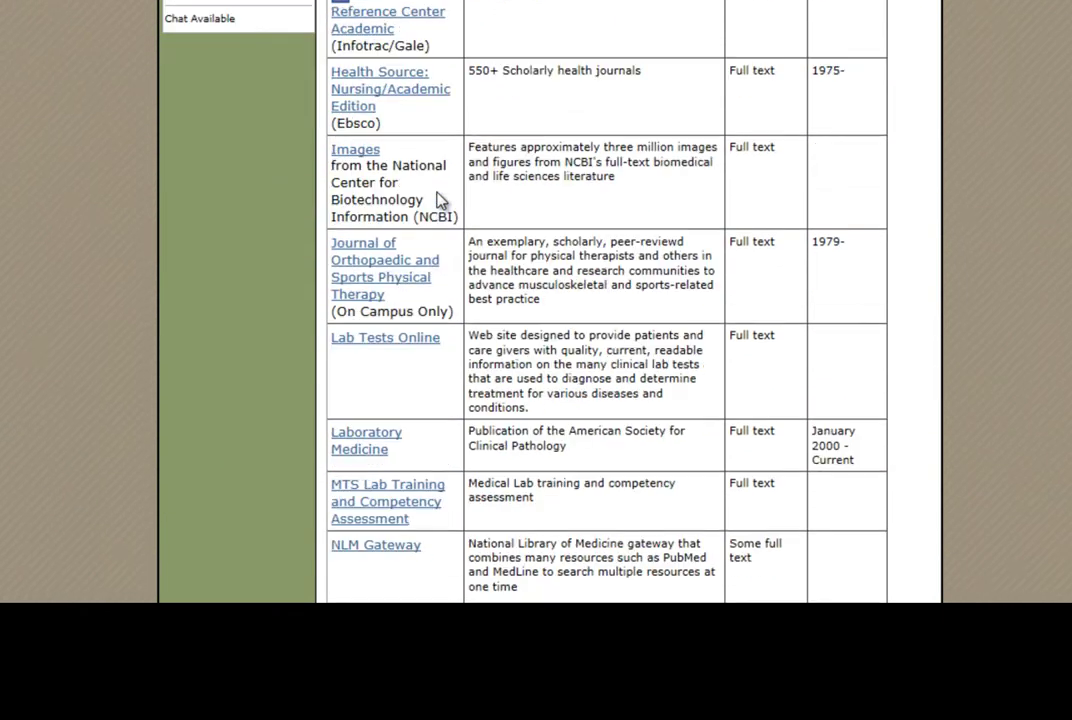
scroll(440, 200, down, 7)
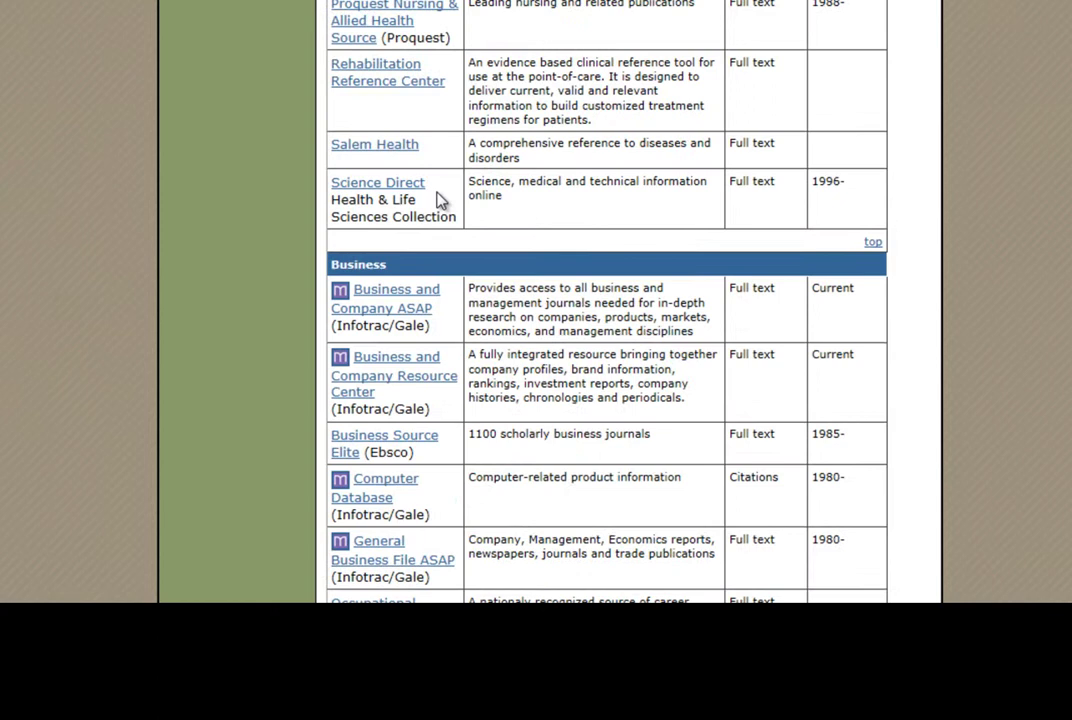
scroll(440, 200, down, 7)
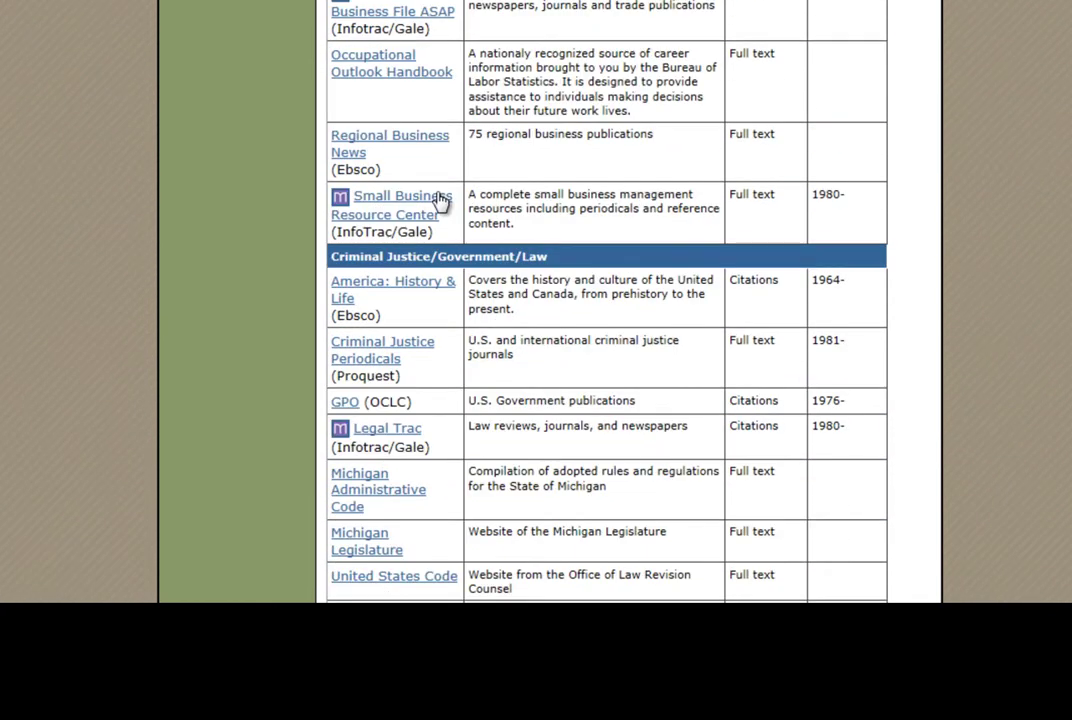
scroll(440, 200, down, 5)
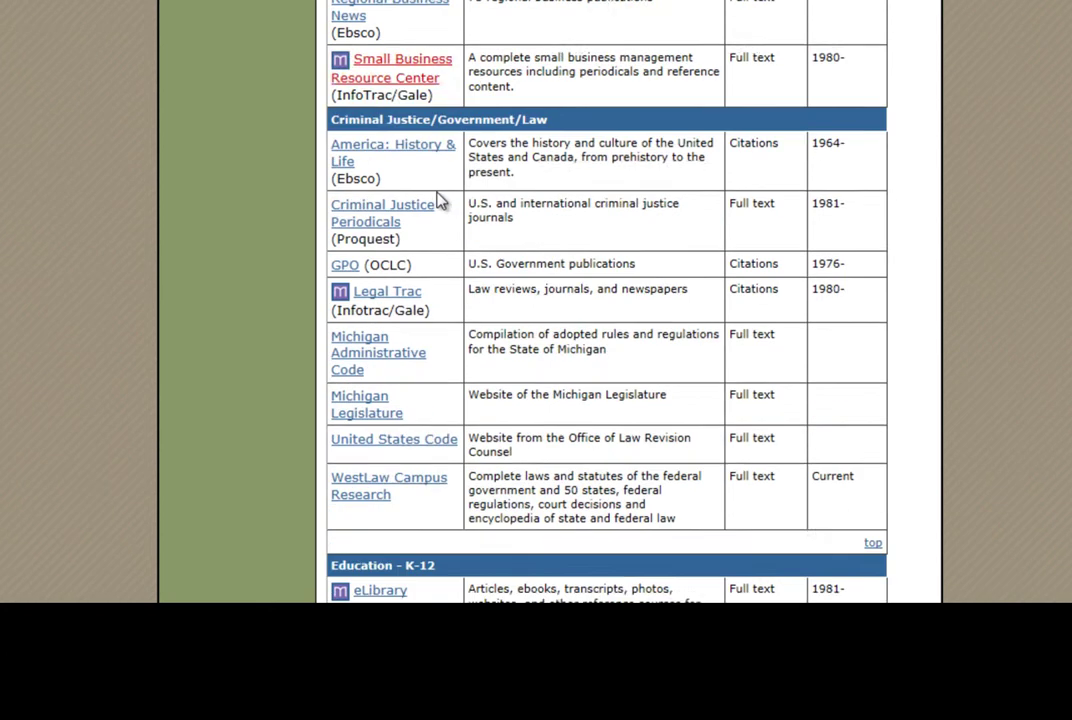
scroll(440, 200, down, 10)
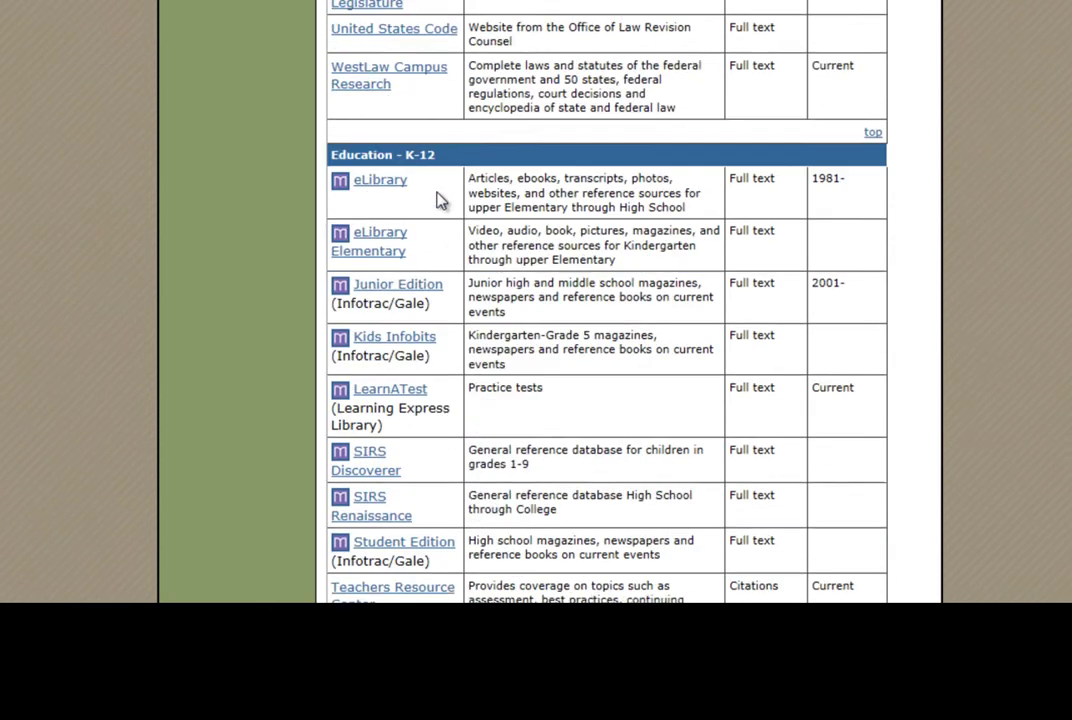
scroll(440, 200, down, 10)
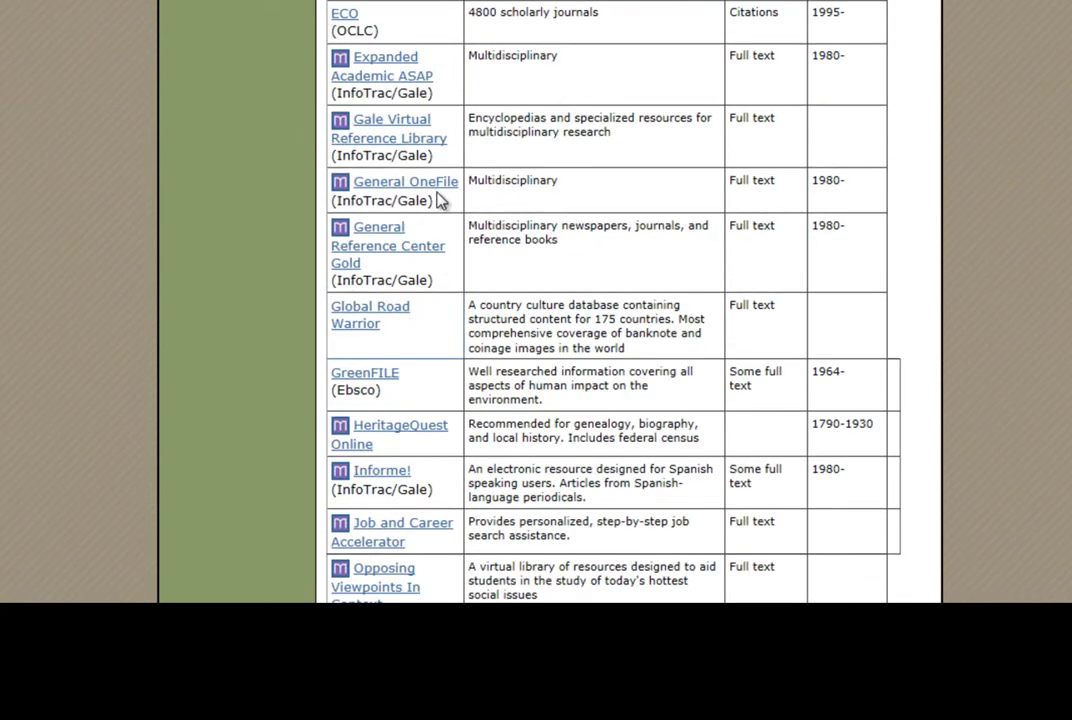
scroll(440, 200, up, 17)
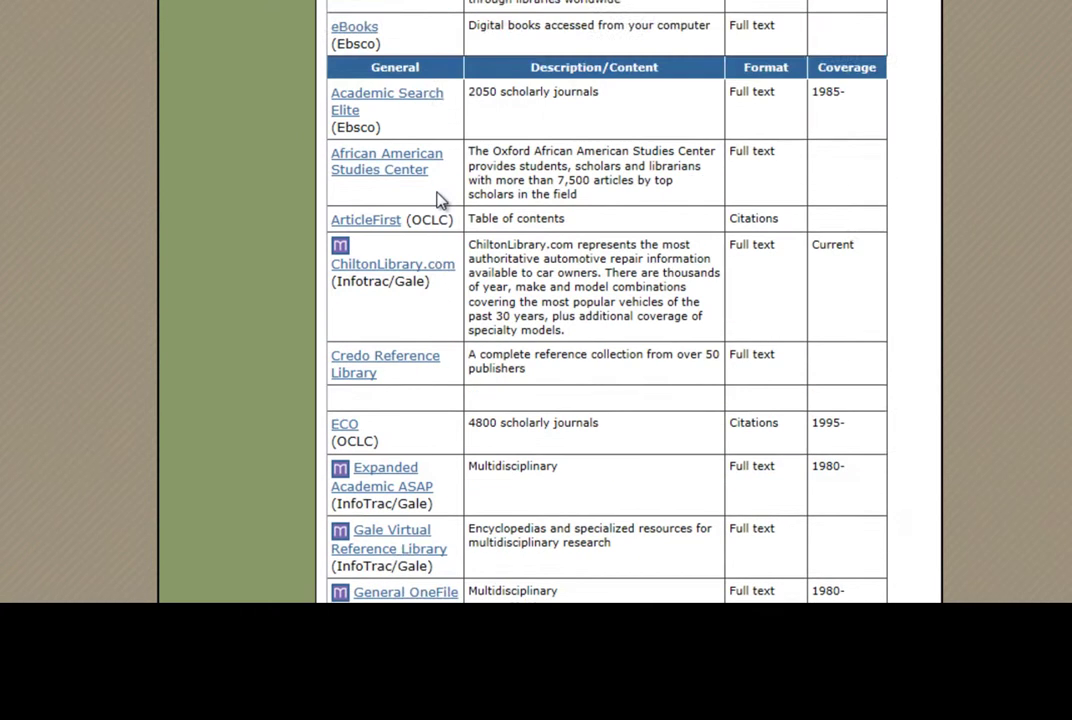
scroll(440, 200, up, 20)
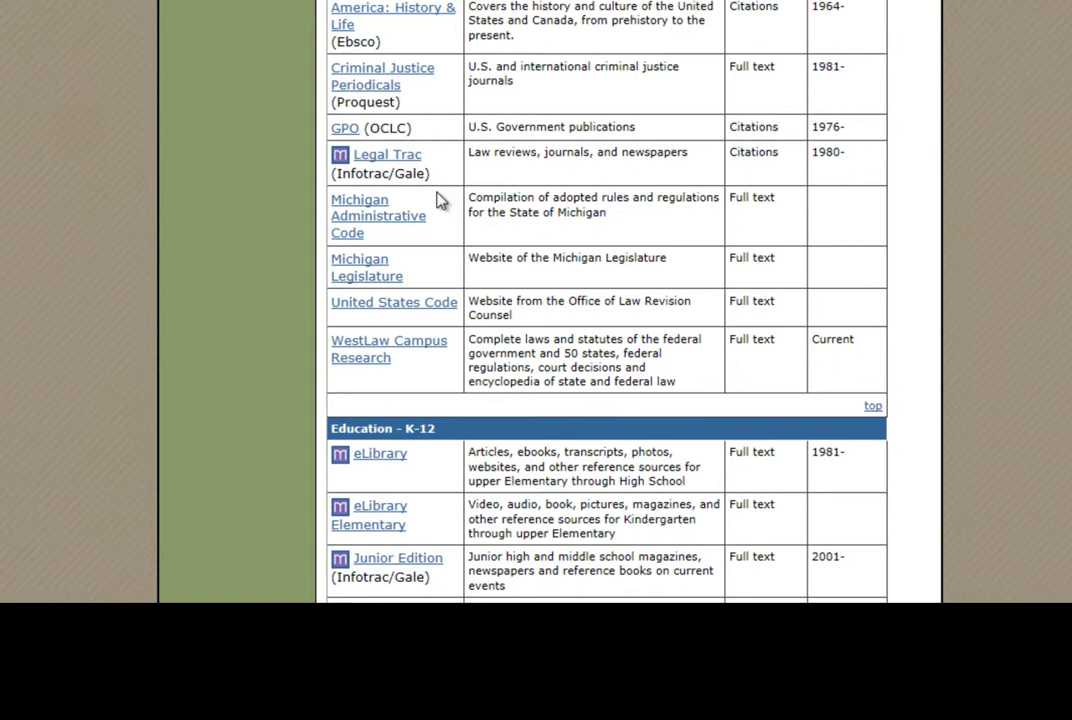
scroll(440, 200, up, 5)
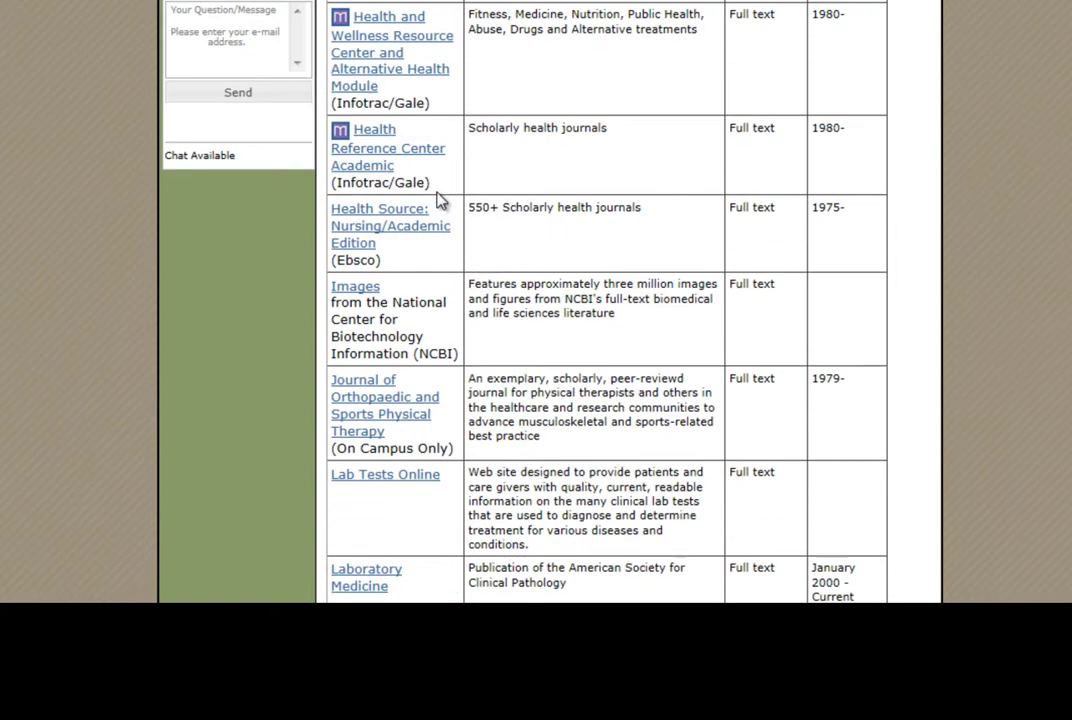
scroll(440, 200, up, 5)
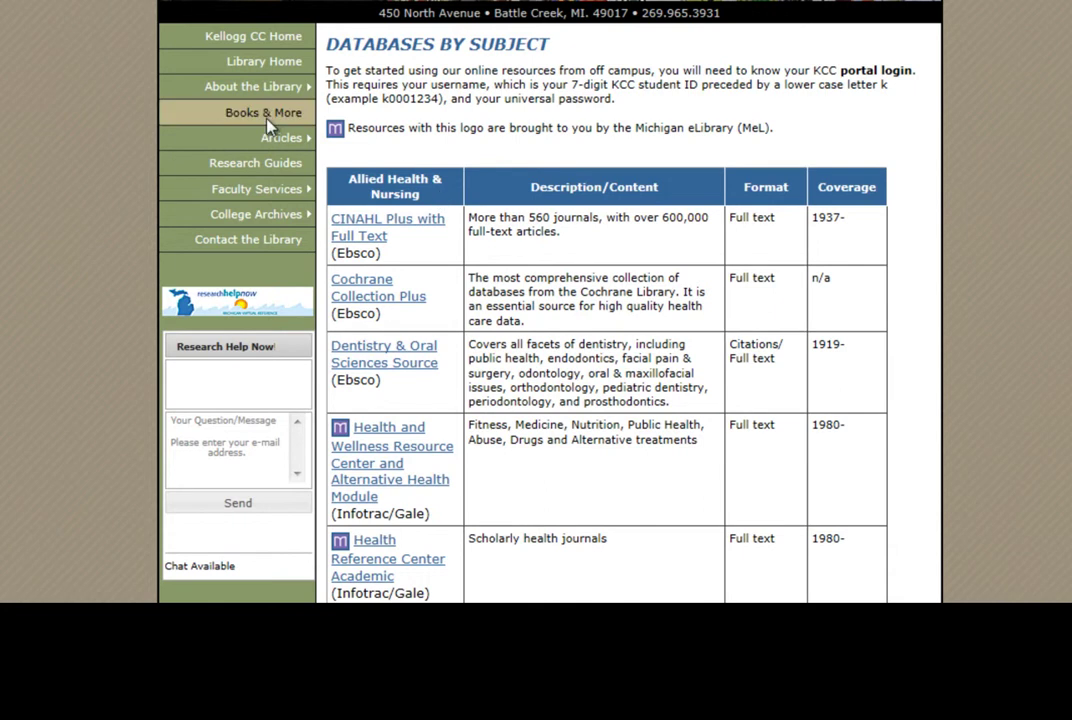
Step: Open the Ebsco vendor from the library's page for searching multiple article databases
mouse_move(285, 137)
click(337, 143)
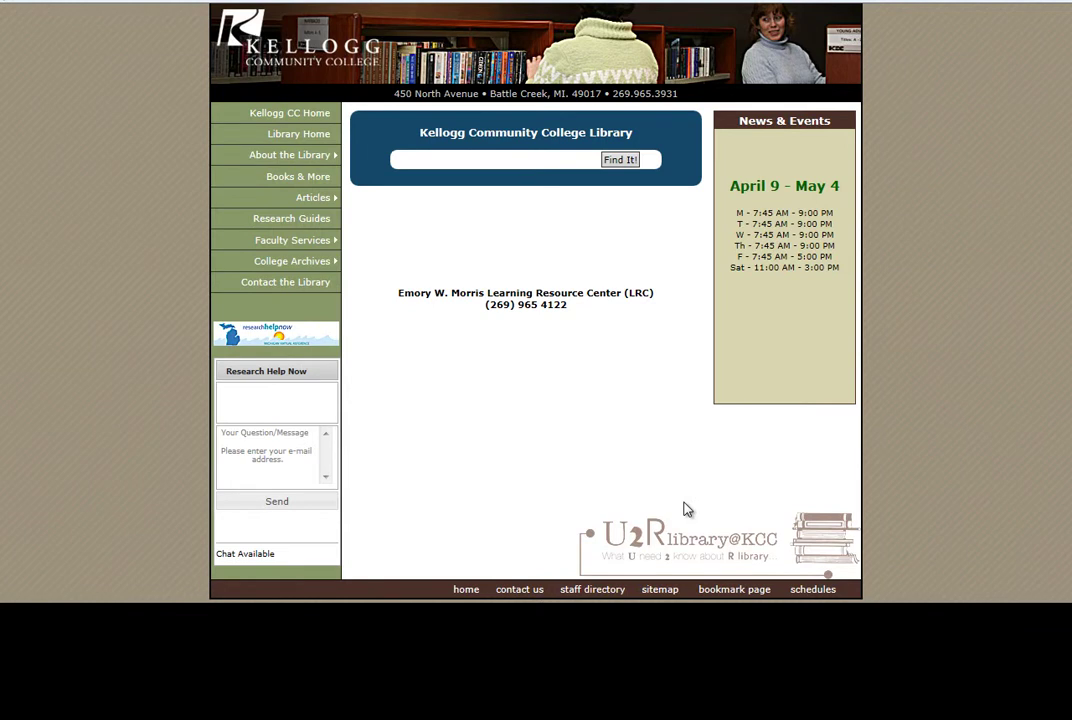
mouse_move(255, 200)
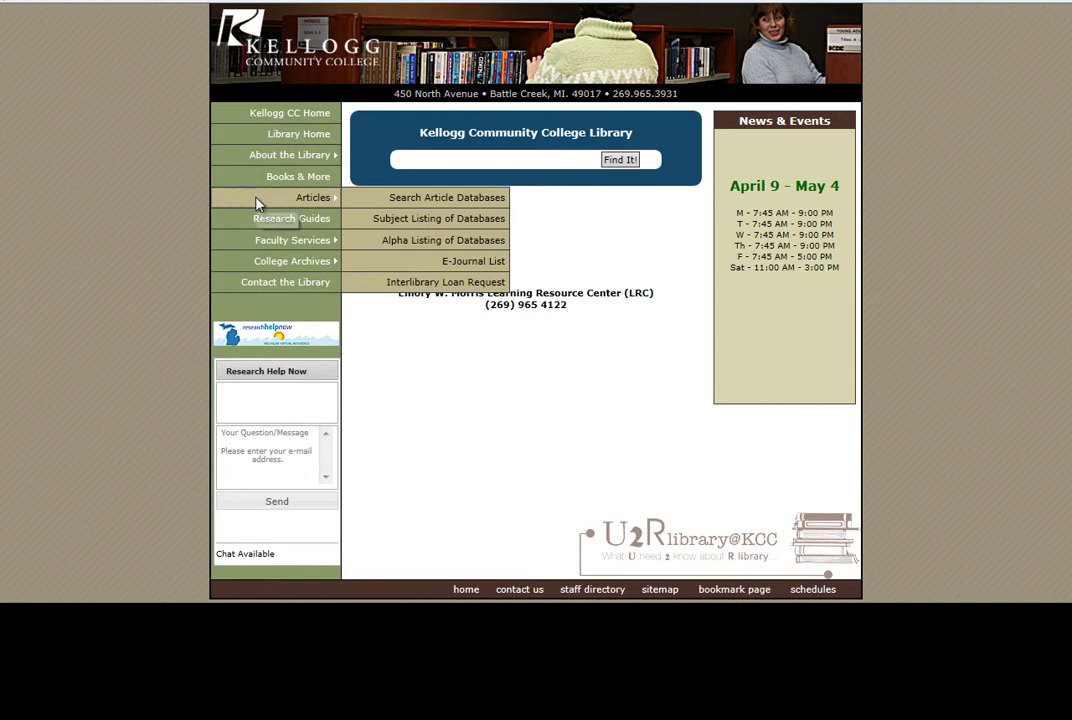
click(395, 199)
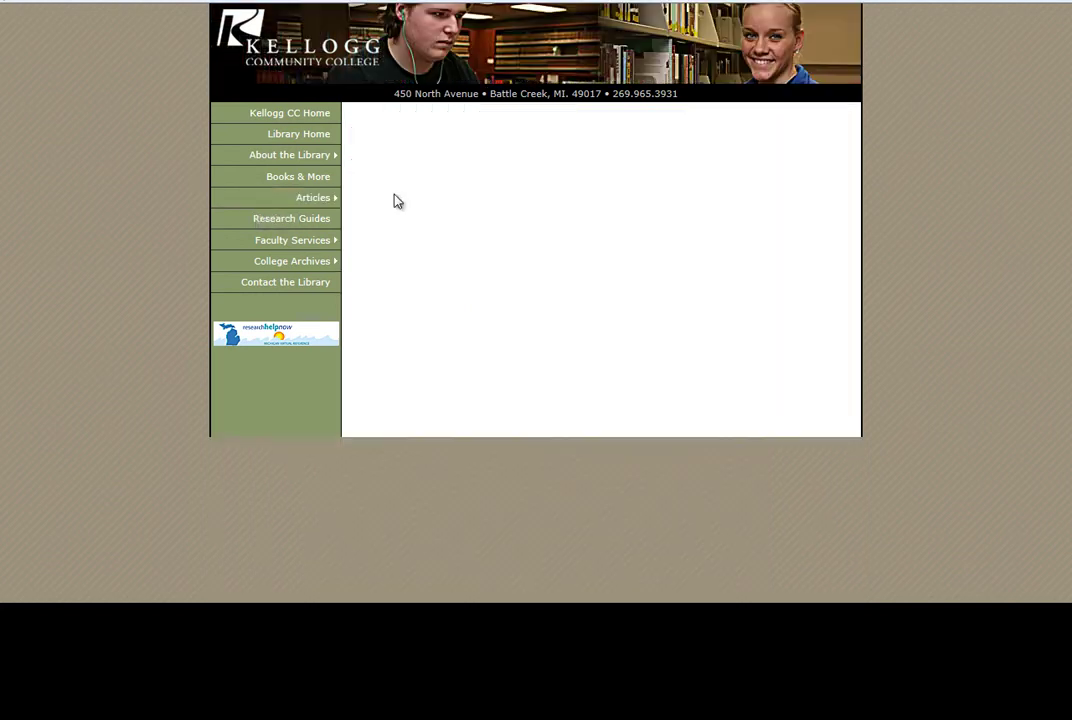
click(380, 254)
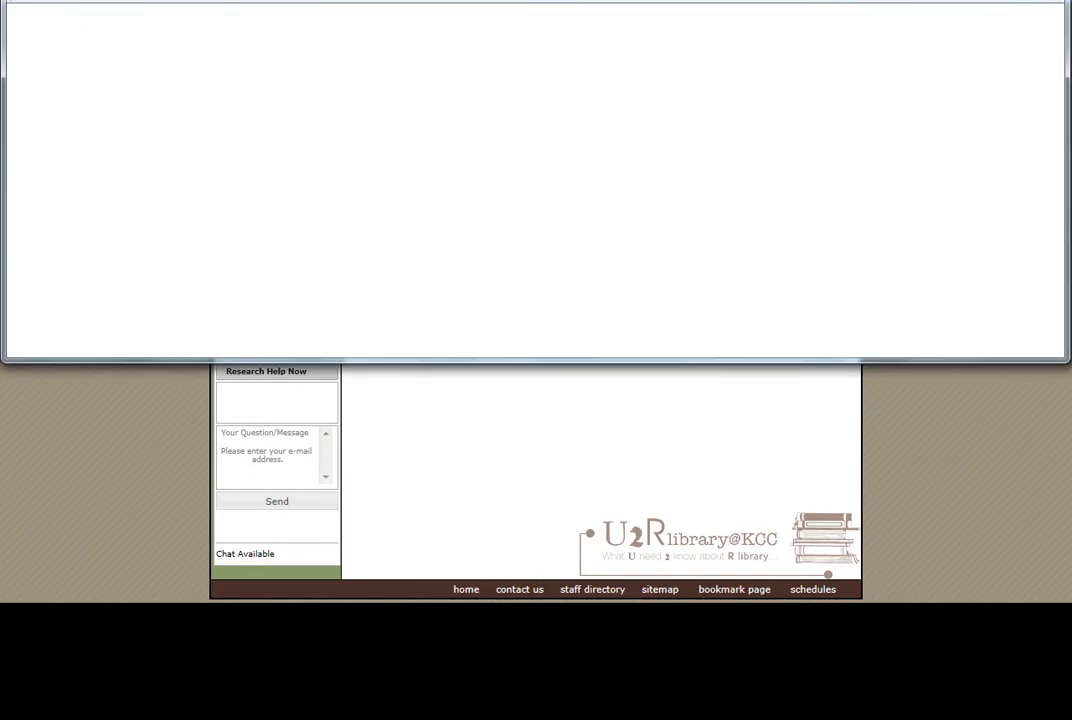
Step: Review the available EBSCOhost databases and continue with Academic Search Elite selected
scroll(479, 186, down, 5)
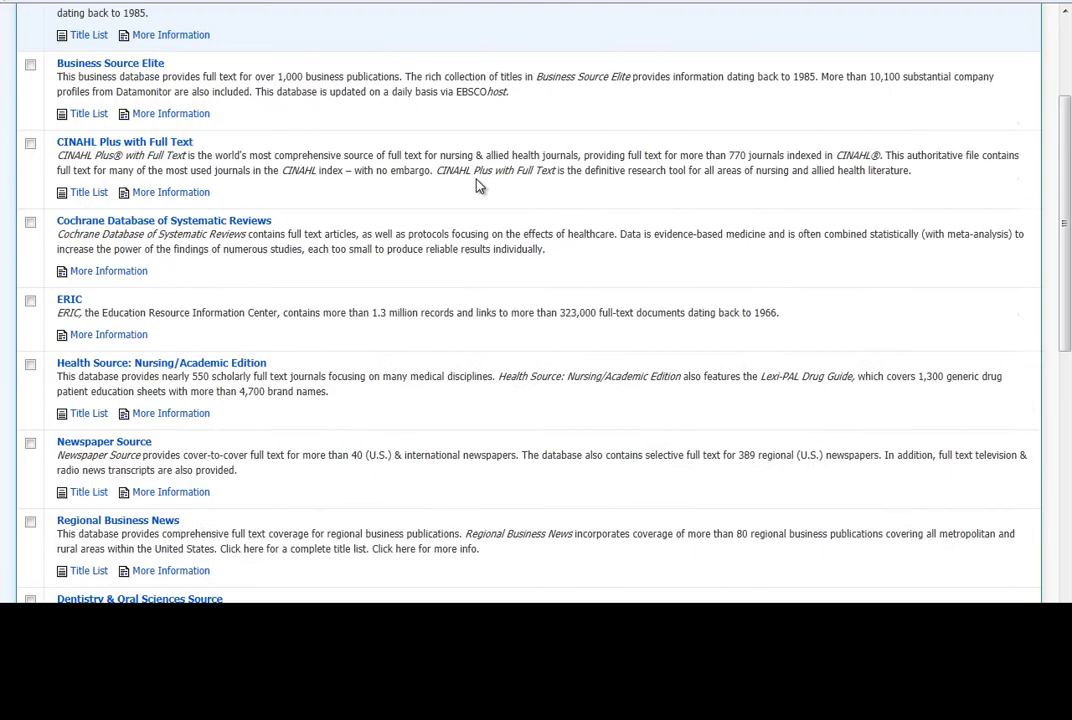
scroll(479, 184, down, 7)
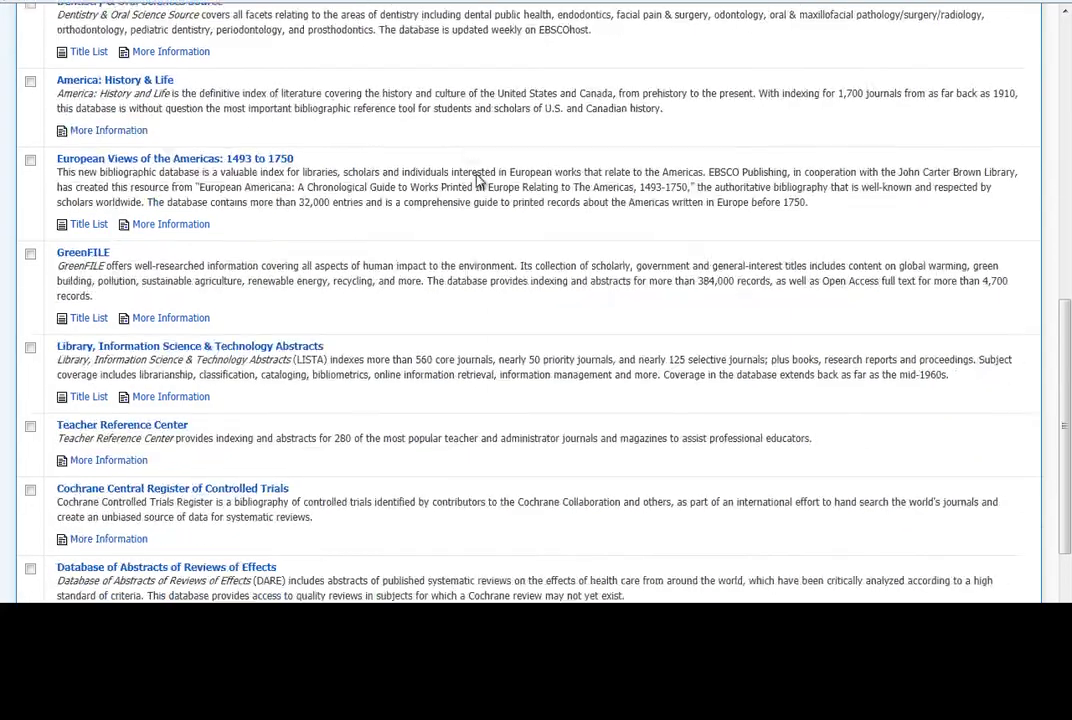
scroll(479, 182, up, 12)
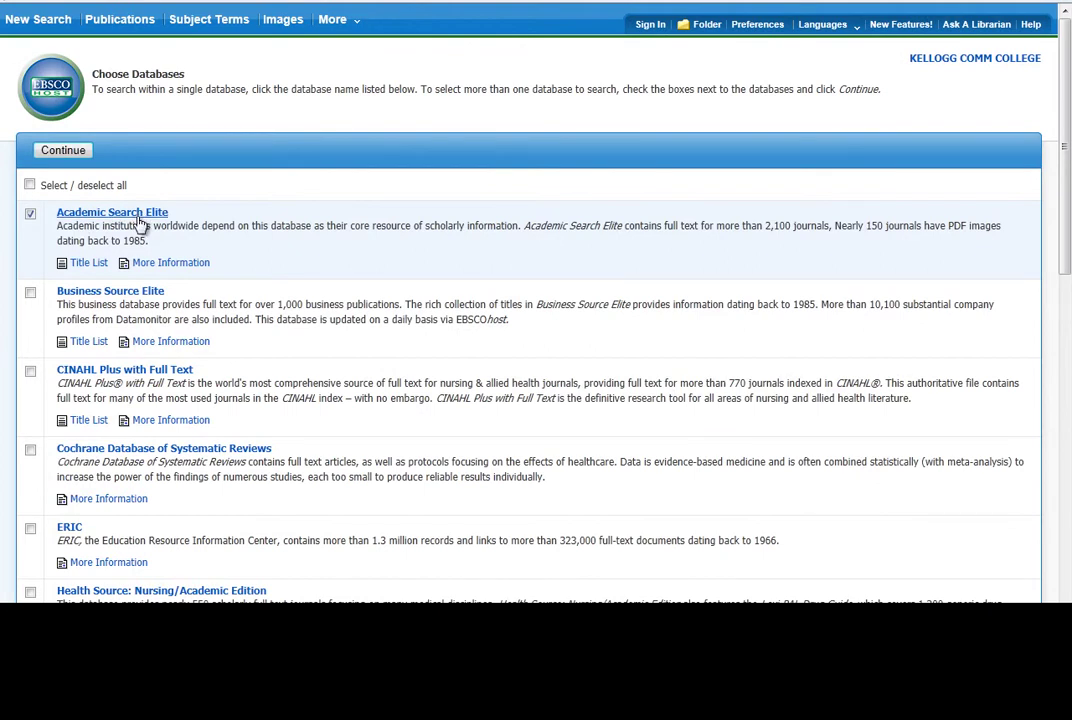
click(63, 150)
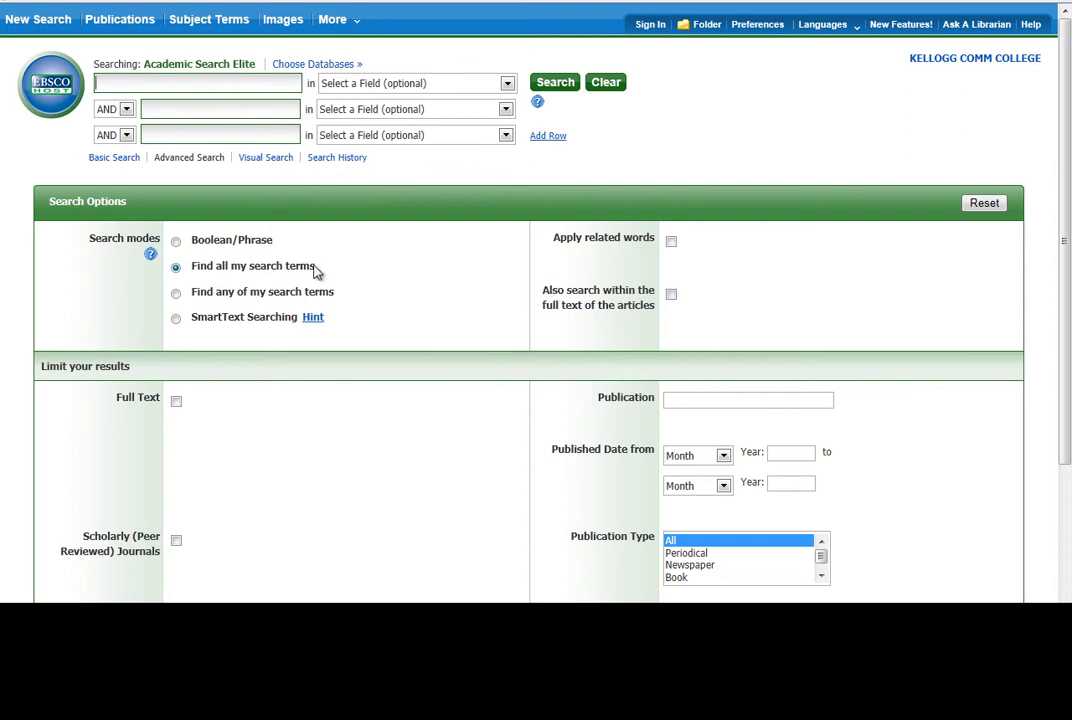
Step: Enter the suggested term "Titanic" in the first search row, review the search options, and run the search
click(158, 89)
text(tita)
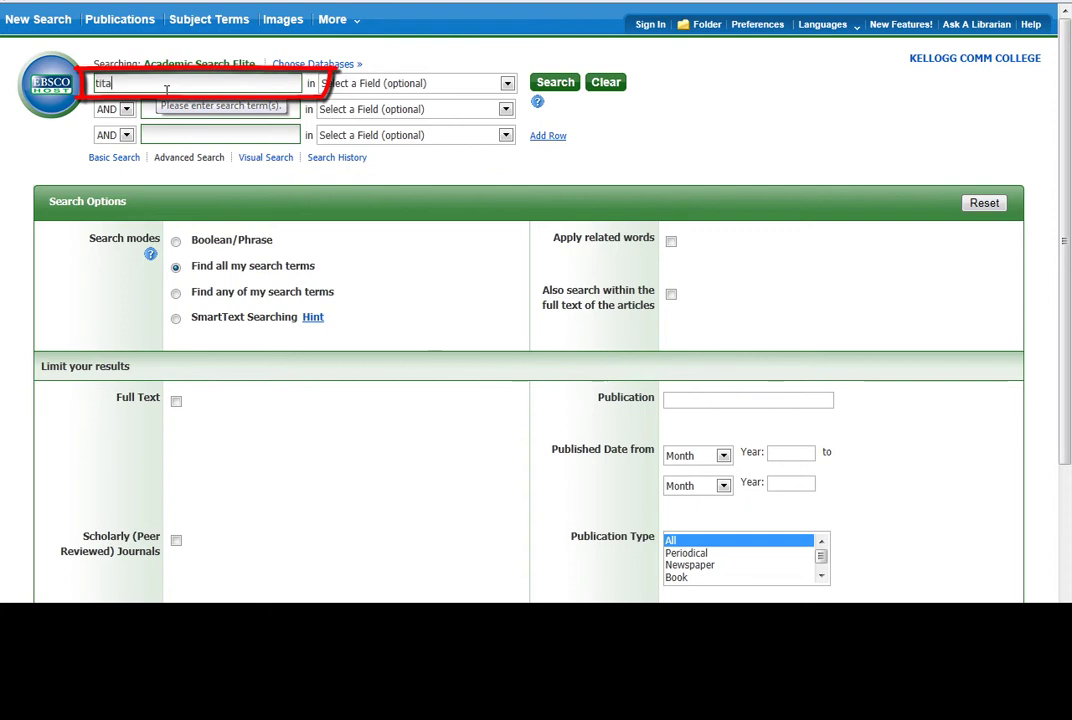
text(nic)
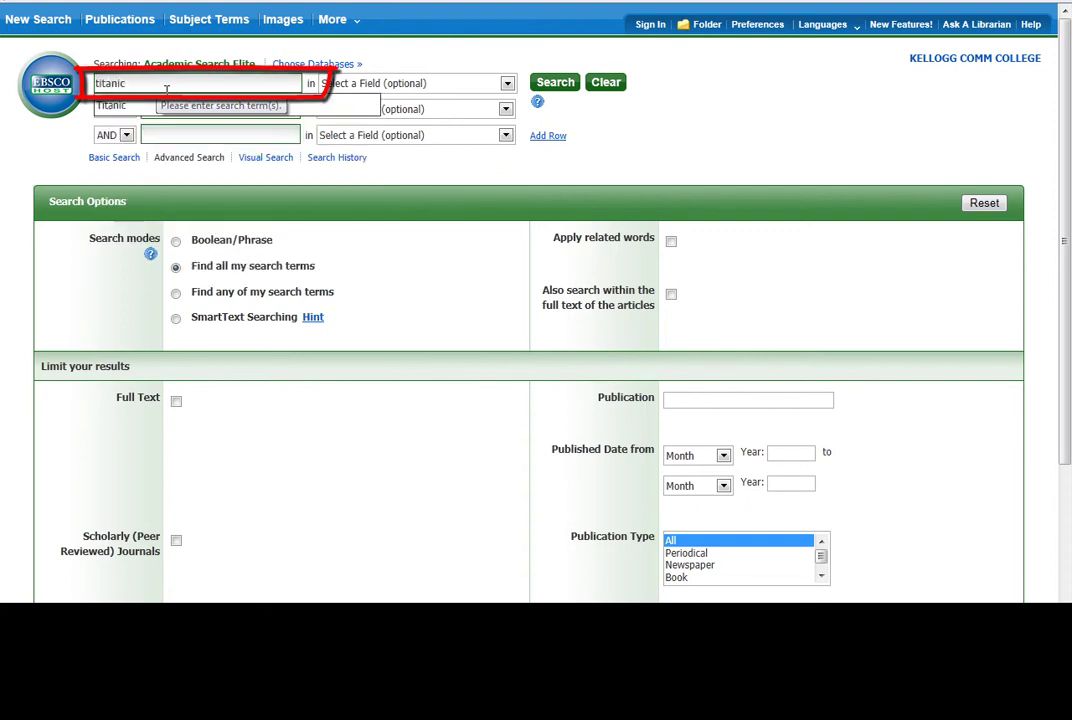
click(185, 106)
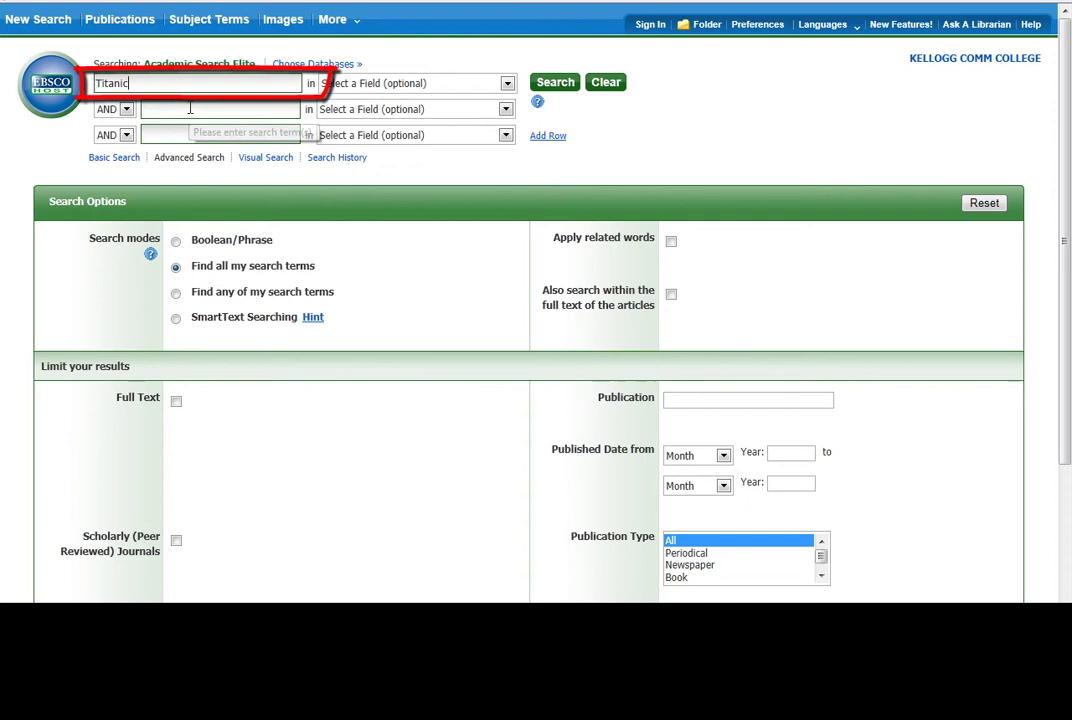
click(557, 84)
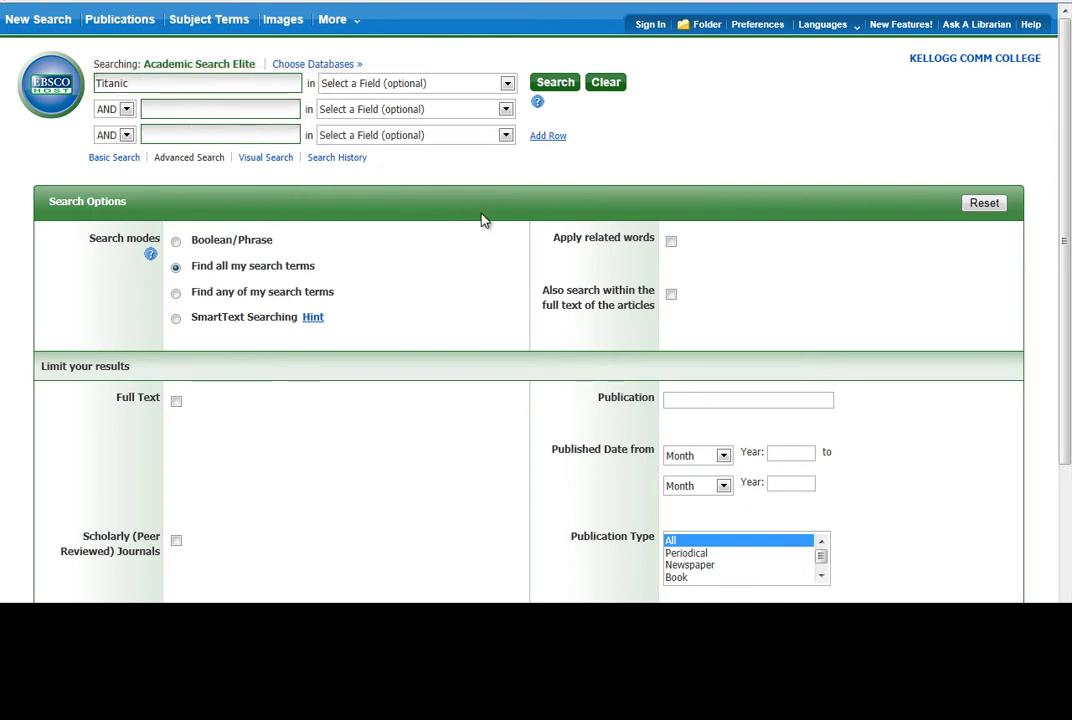
scroll(483, 271, down, 5)
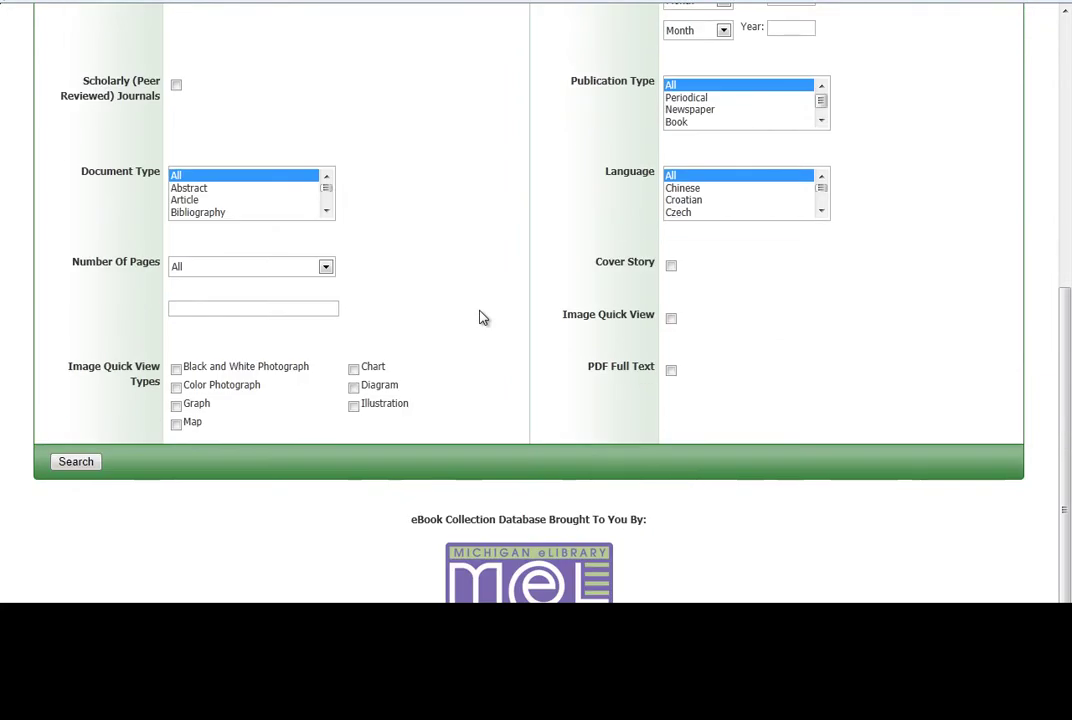
scroll(481, 316, up, 2)
scroll(481, 316, up, 2)
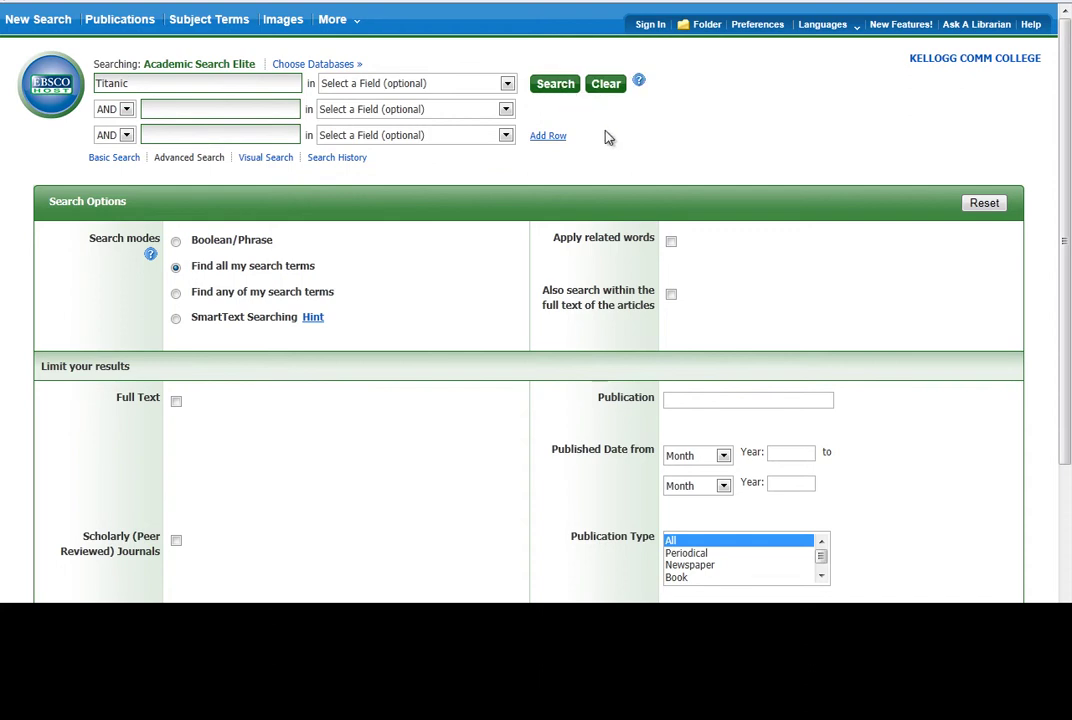
key(Return)
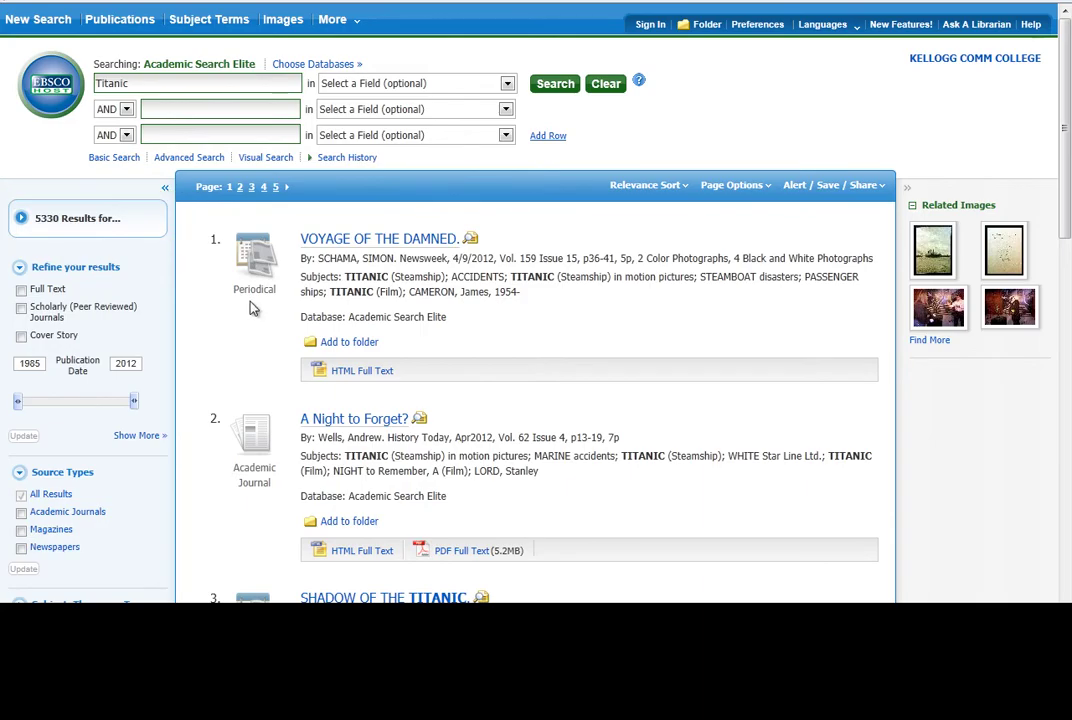
Step: Review the refinement options for the Titanic results, and limit the results to Full Text and Cover Story
scroll(252, 310, down, 2)
scroll(252, 310, down, 2)
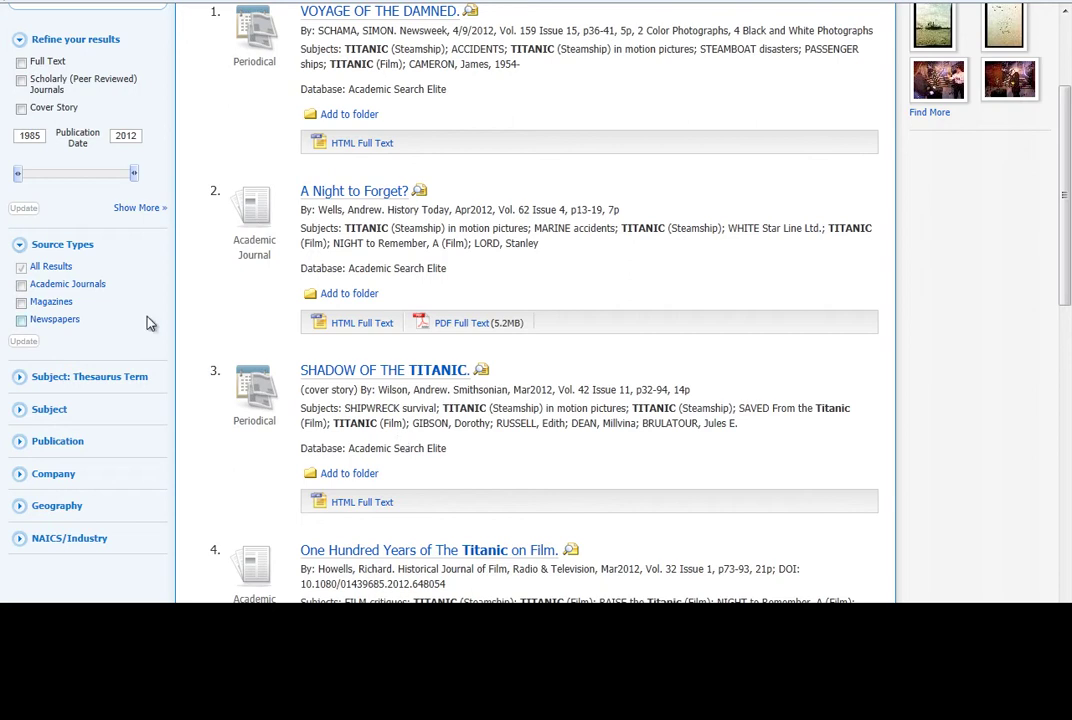
scroll(75, 280, down, 2)
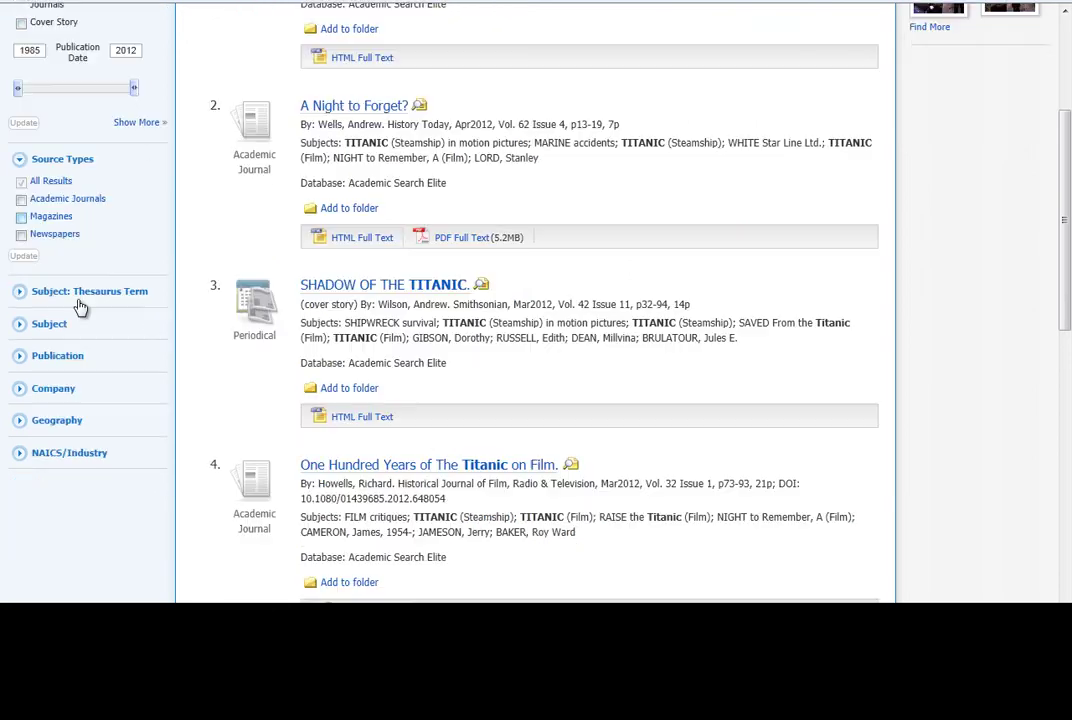
scroll(79, 397, down, 2)
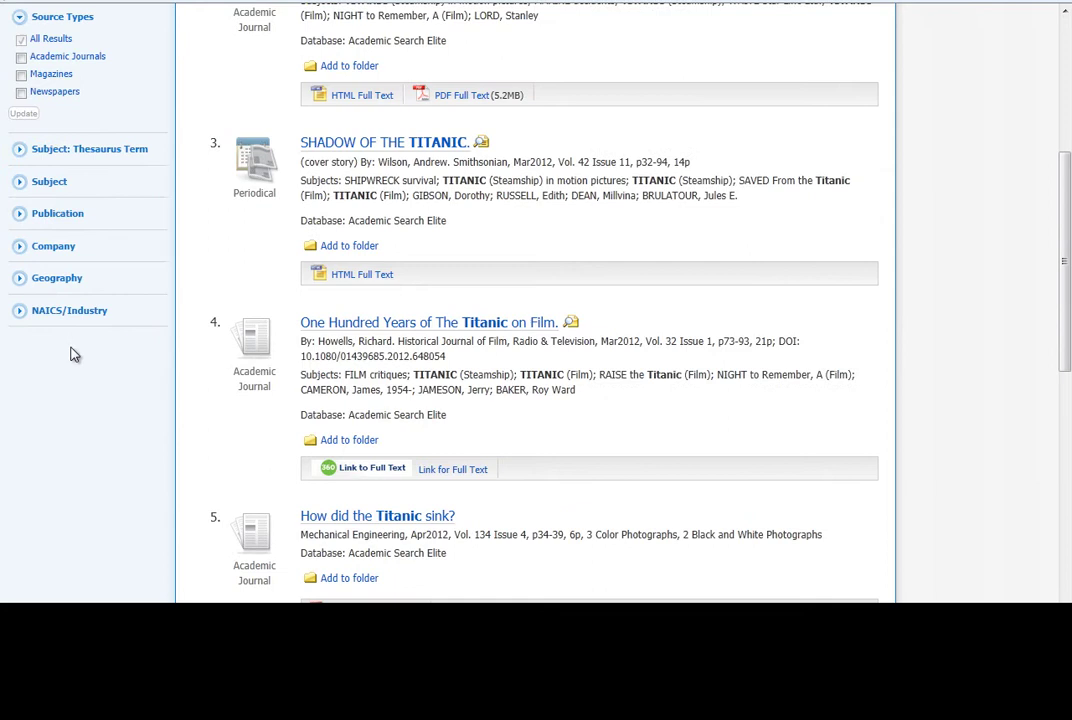
scroll(77, 175, up, 8)
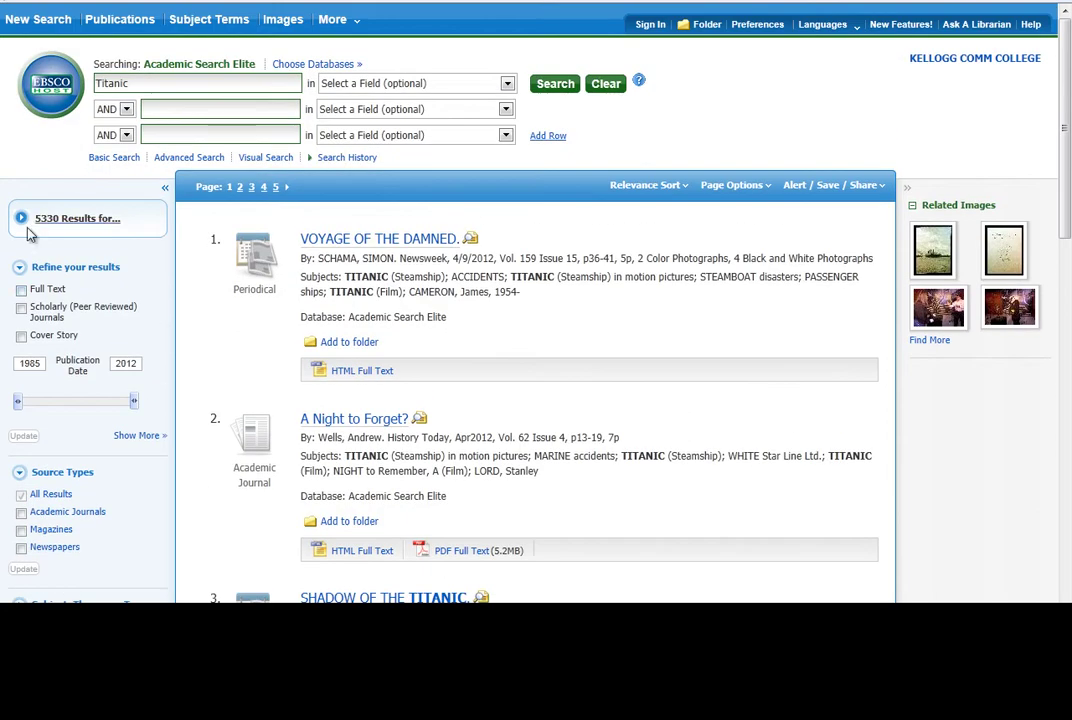
click(21, 289)
click(26, 371)
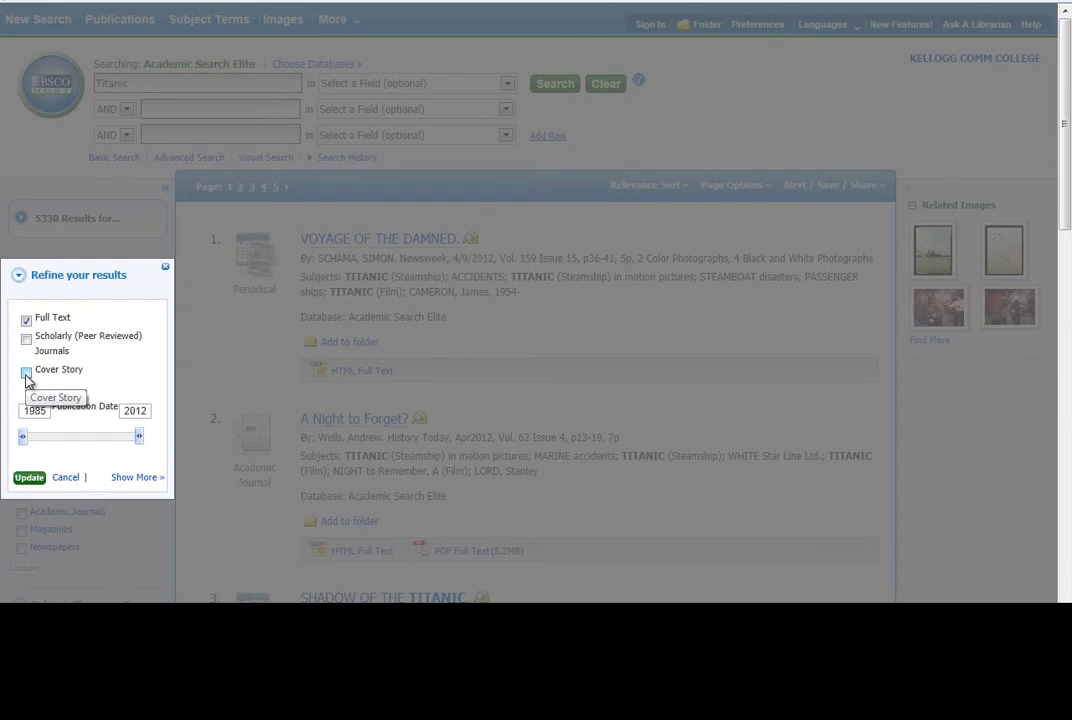
scroll(87, 380, down, 1)
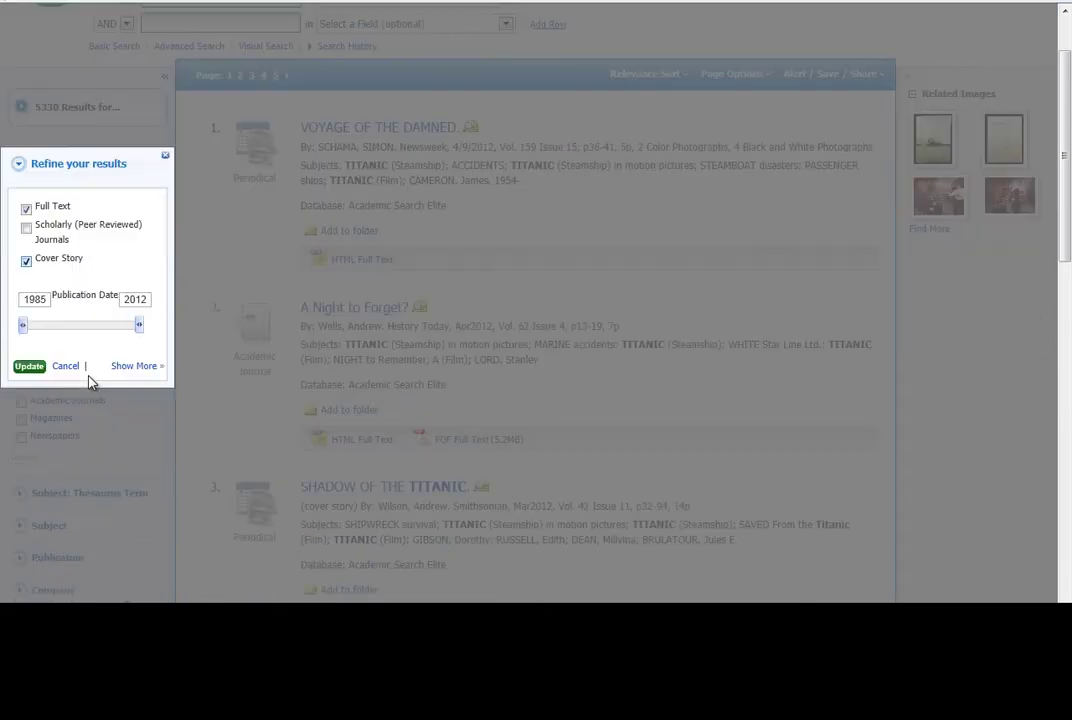
click(30, 366)
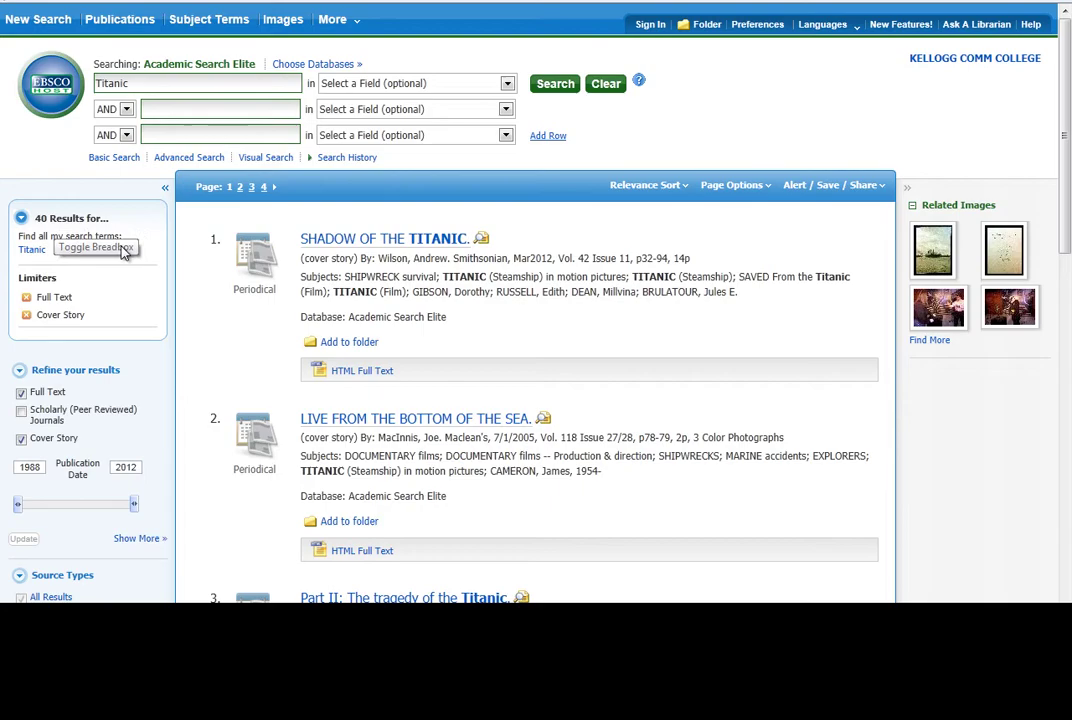
Step: Narrow the Titanic results further by the subject thesaurus term SHIPWRECKS
scroll(240, 363, down, 3)
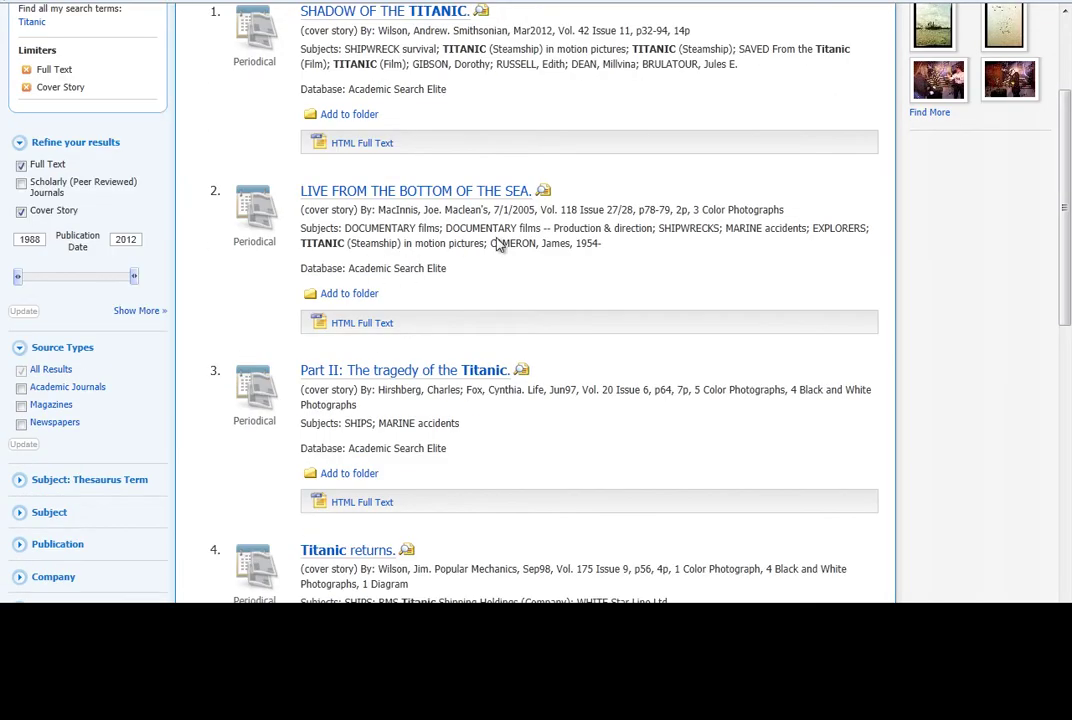
scroll(562, 318, down, 1)
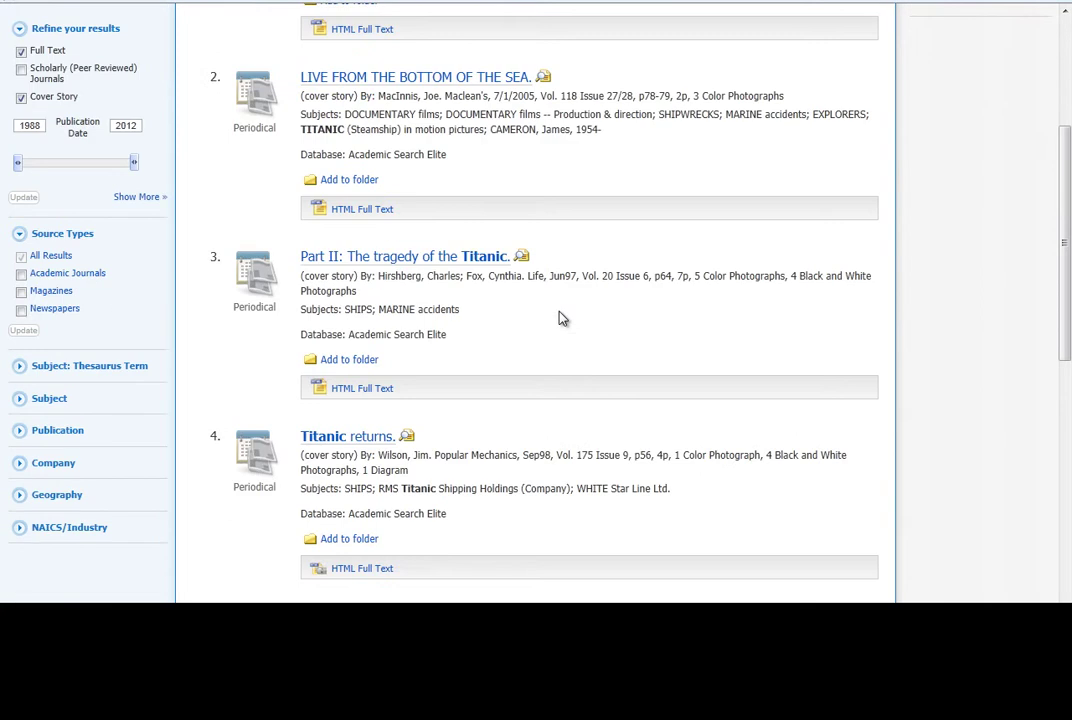
scroll(252, 402, up, 2)
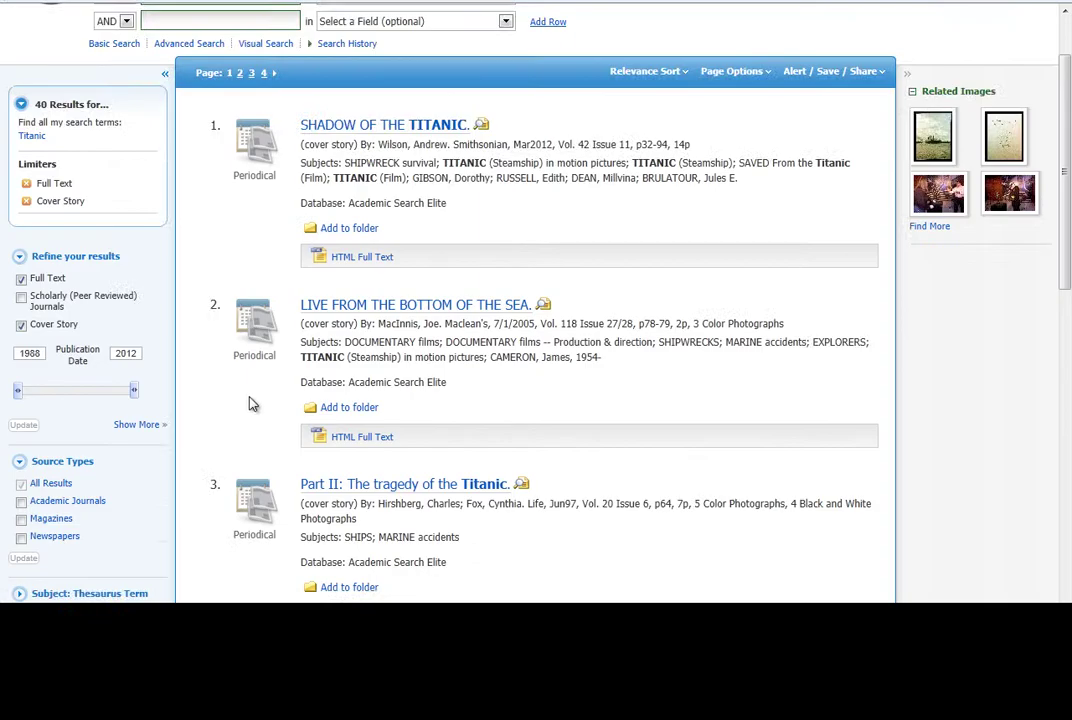
scroll(240, 393, down, 2)
scroll(240, 393, down, 1)
scroll(240, 393, down, 1)
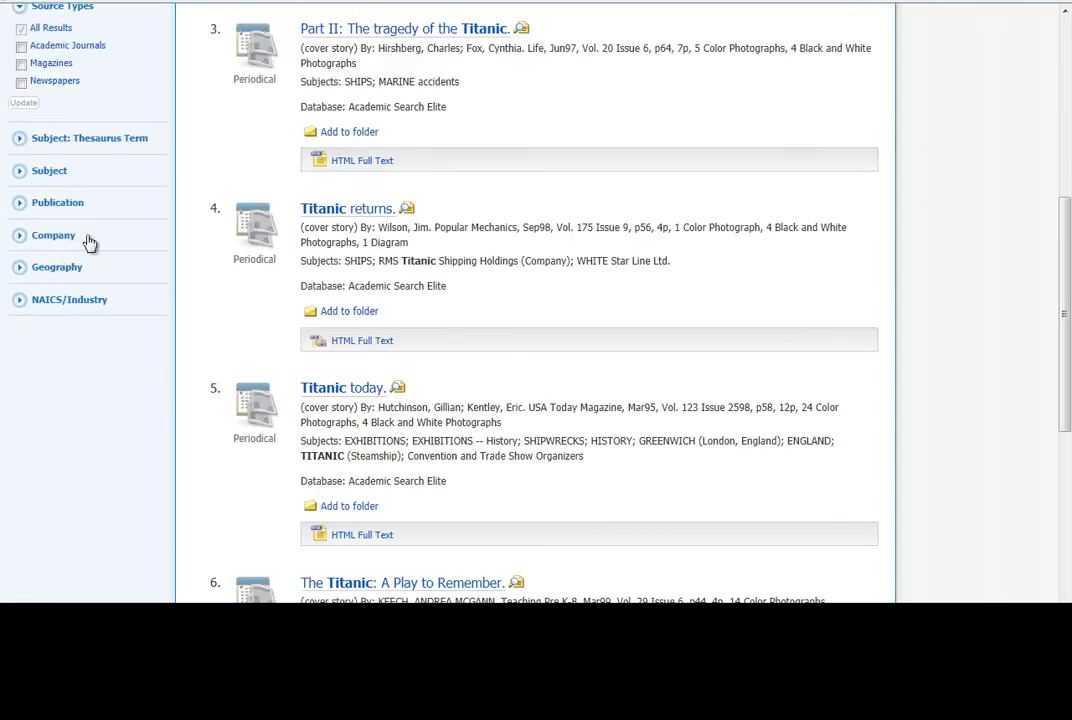
click(20, 139)
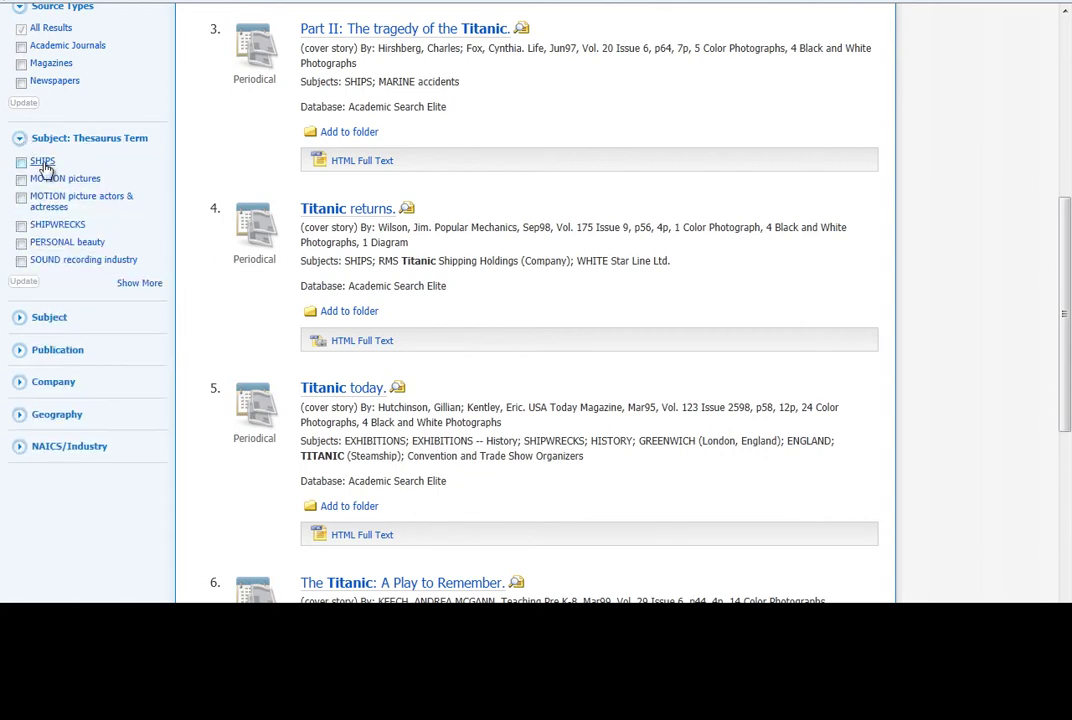
click(21, 225)
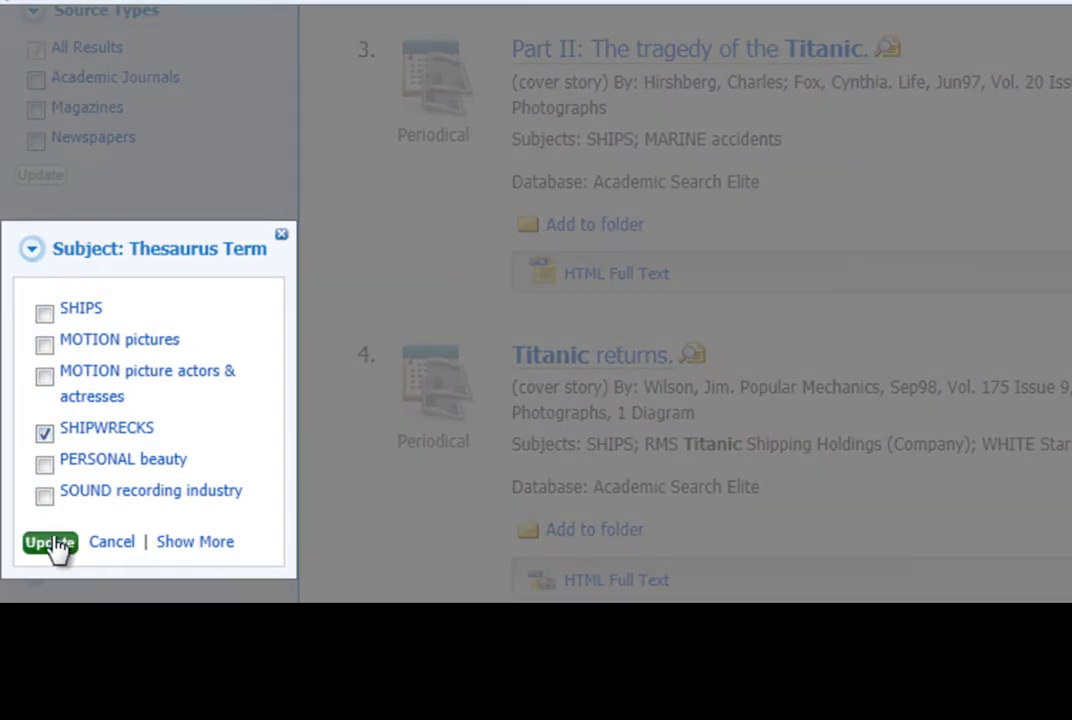
click(45, 542)
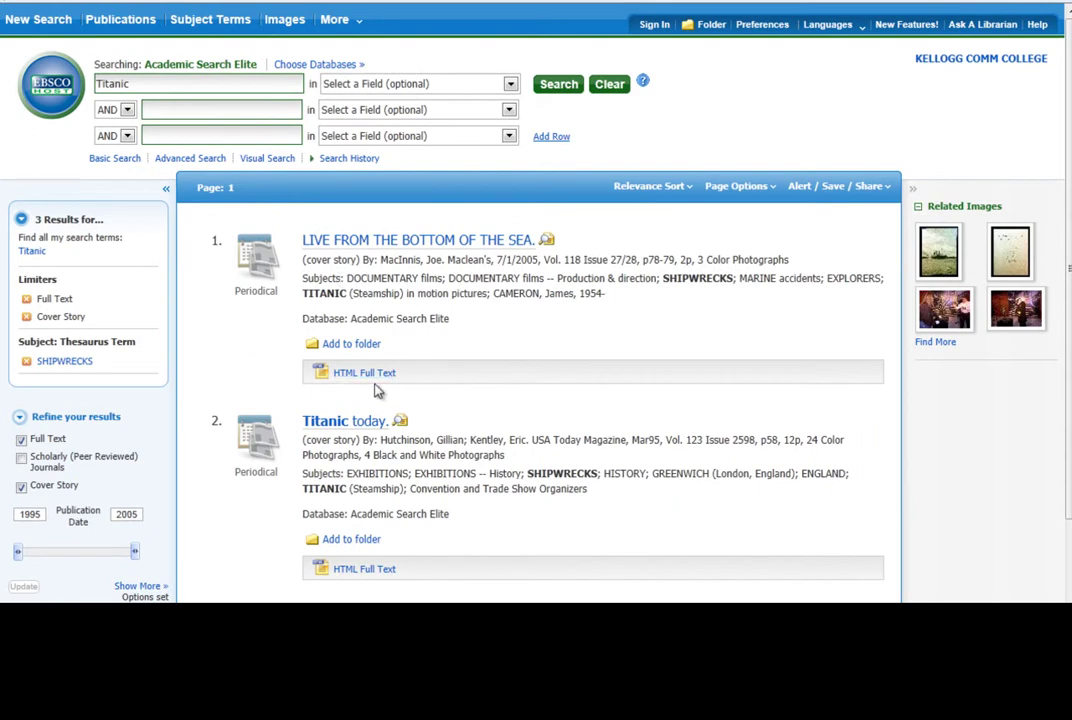
Step: Look over the narrowed results, and open the detailed record of "LIVE FROM THE BOTTOM OF THE SEA." to review its abstract
scroll(378, 391, down, 1)
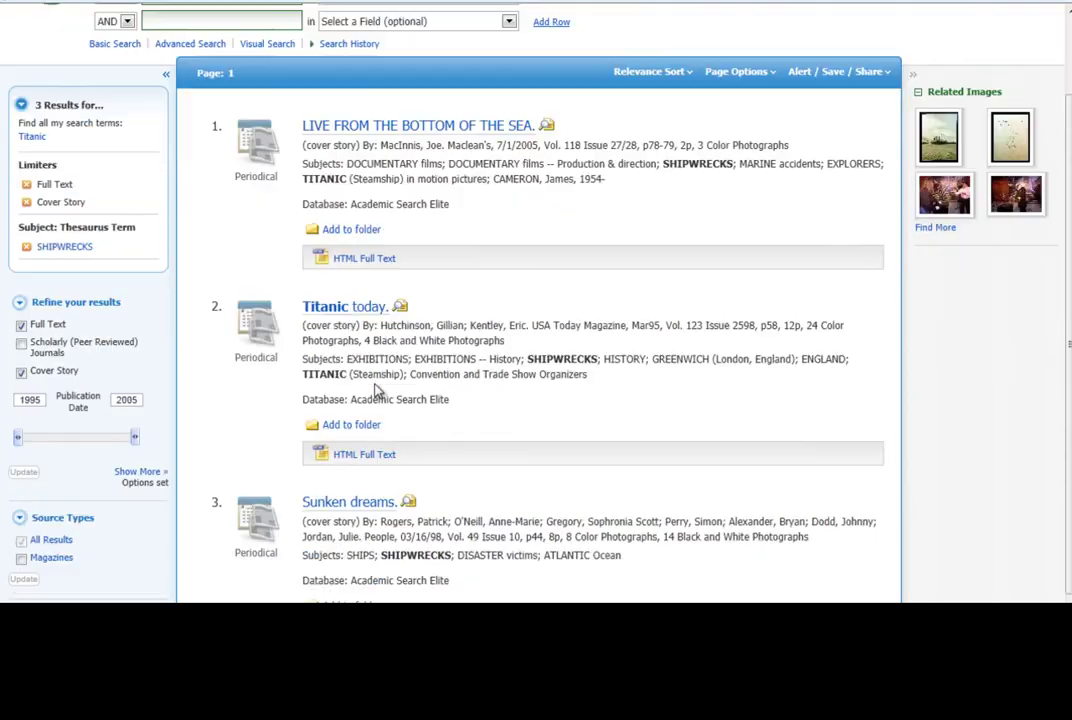
scroll(378, 391, down, 1)
scroll(378, 391, down, 1)
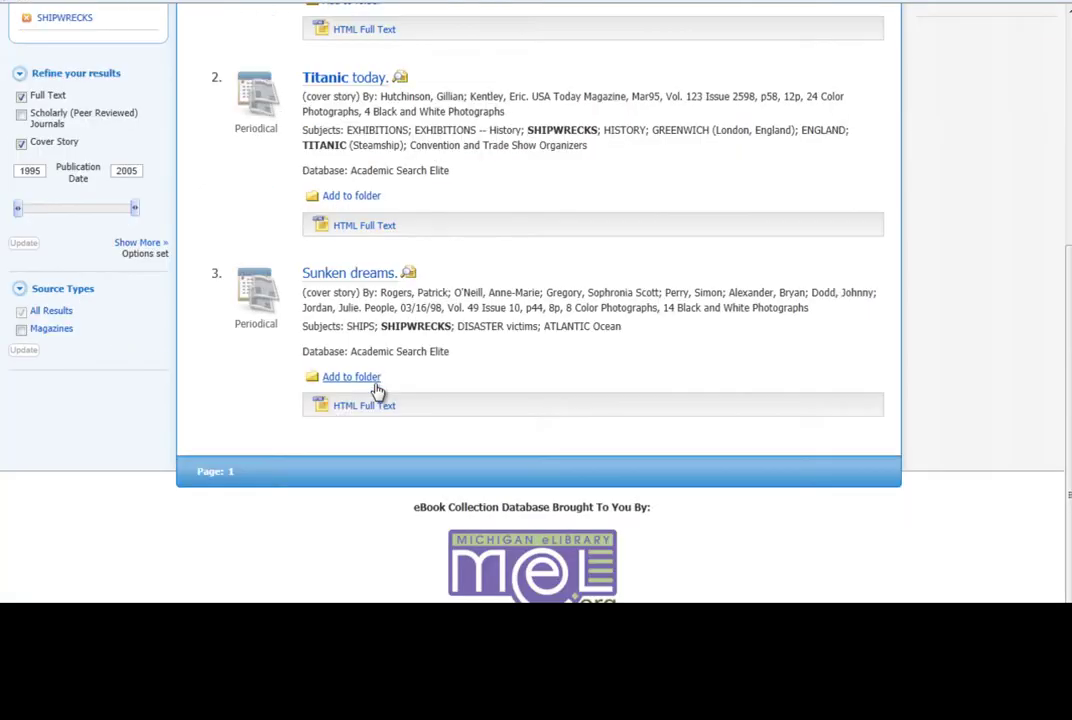
scroll(378, 391, up, 3)
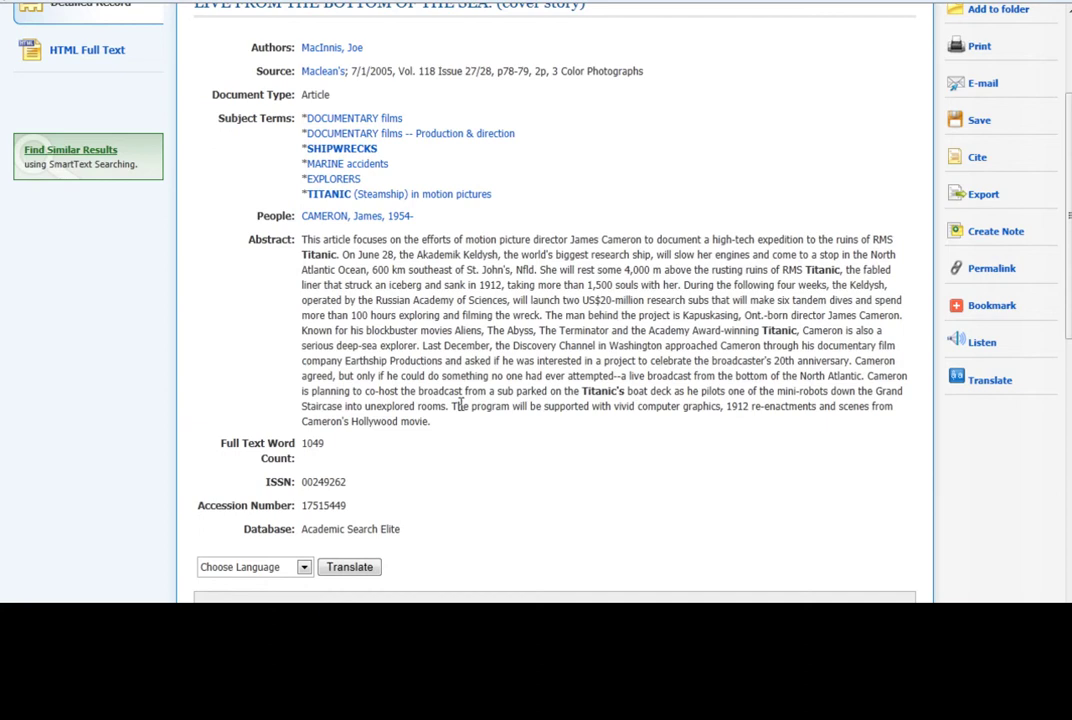
scroll(464, 385, down, 1)
scroll(315, 198, up, 3)
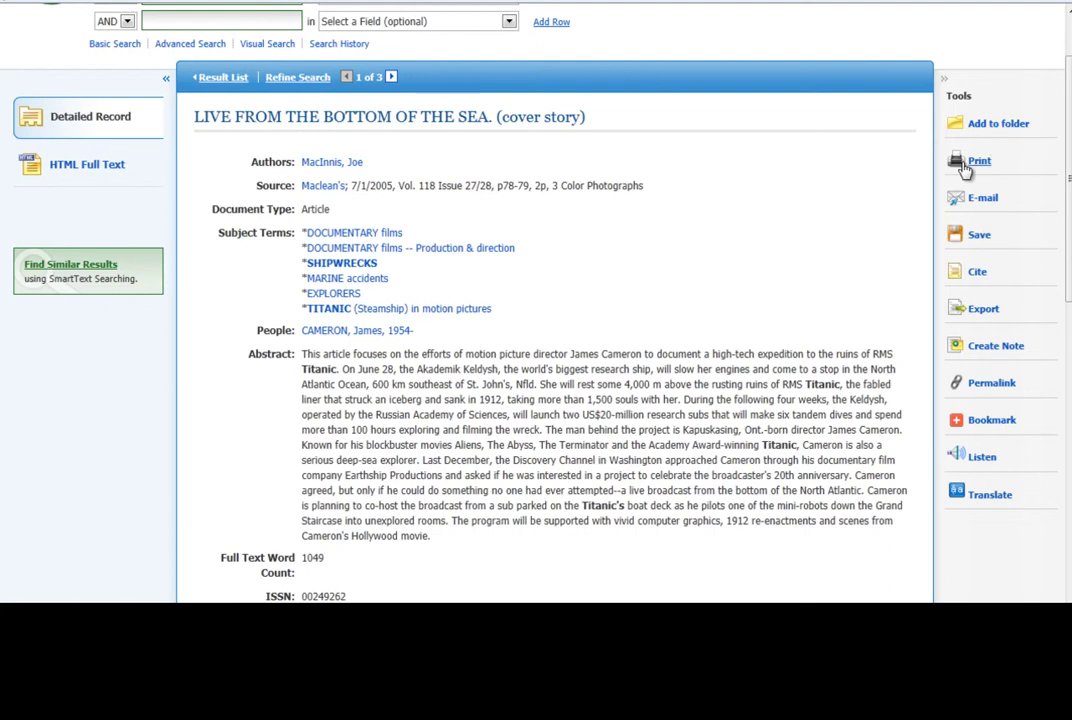
Step: Display the article's citation formats and highlight the MLA Works Cited entry
click(977, 276)
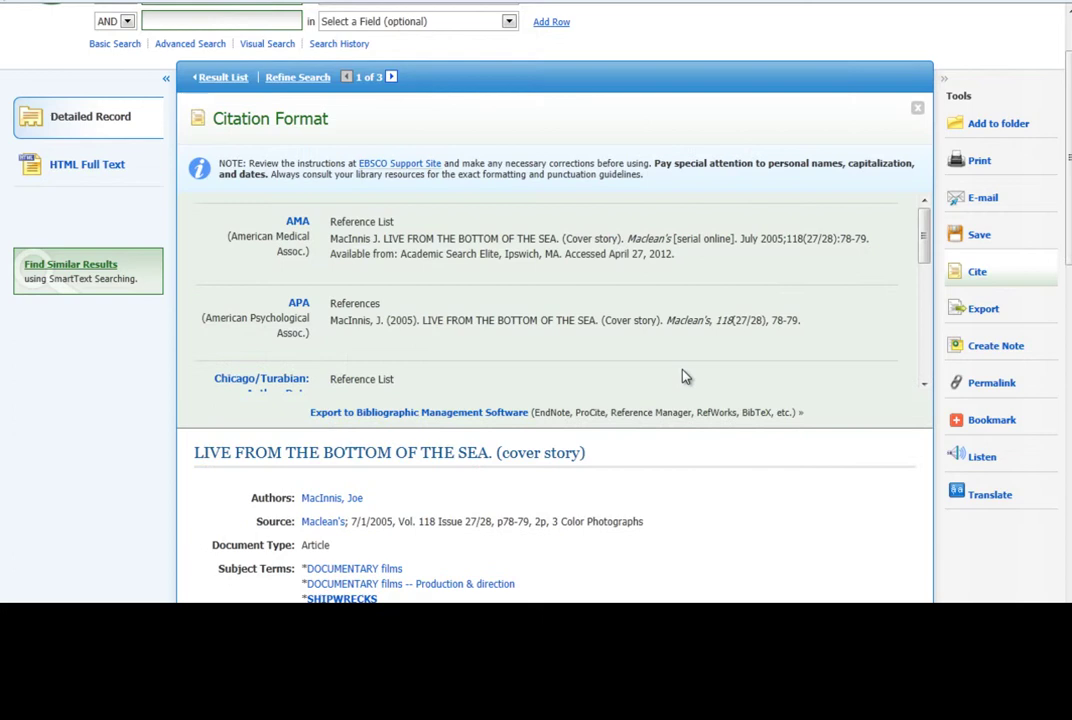
scroll(667, 375, down, 3)
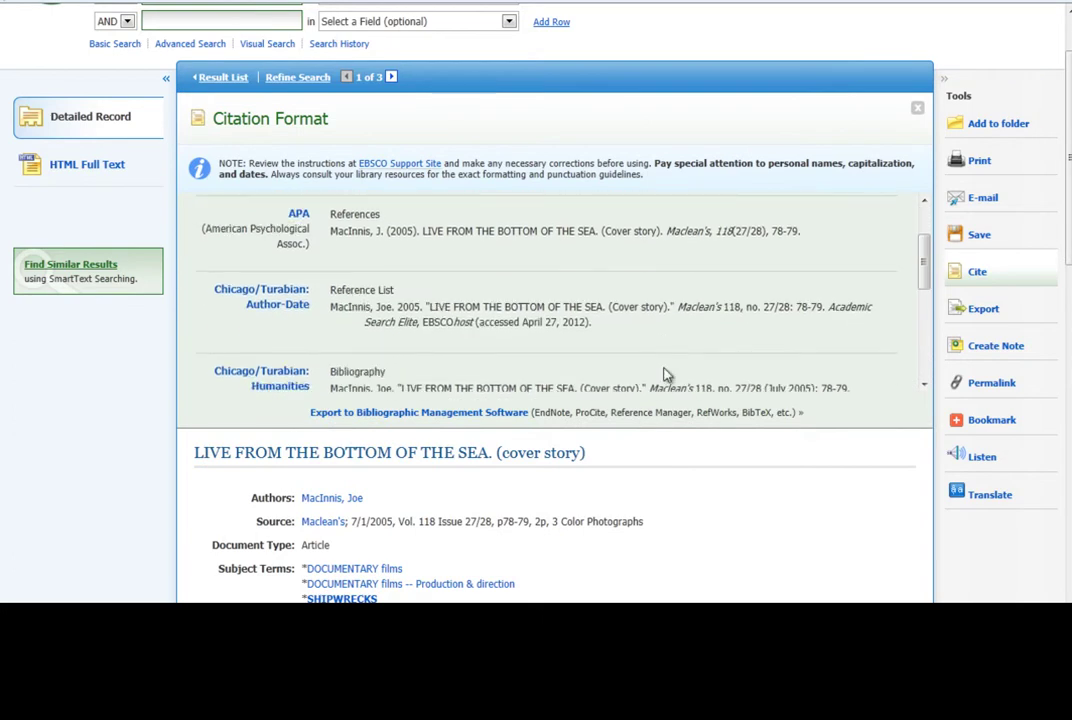
scroll(479, 300, down, 3)
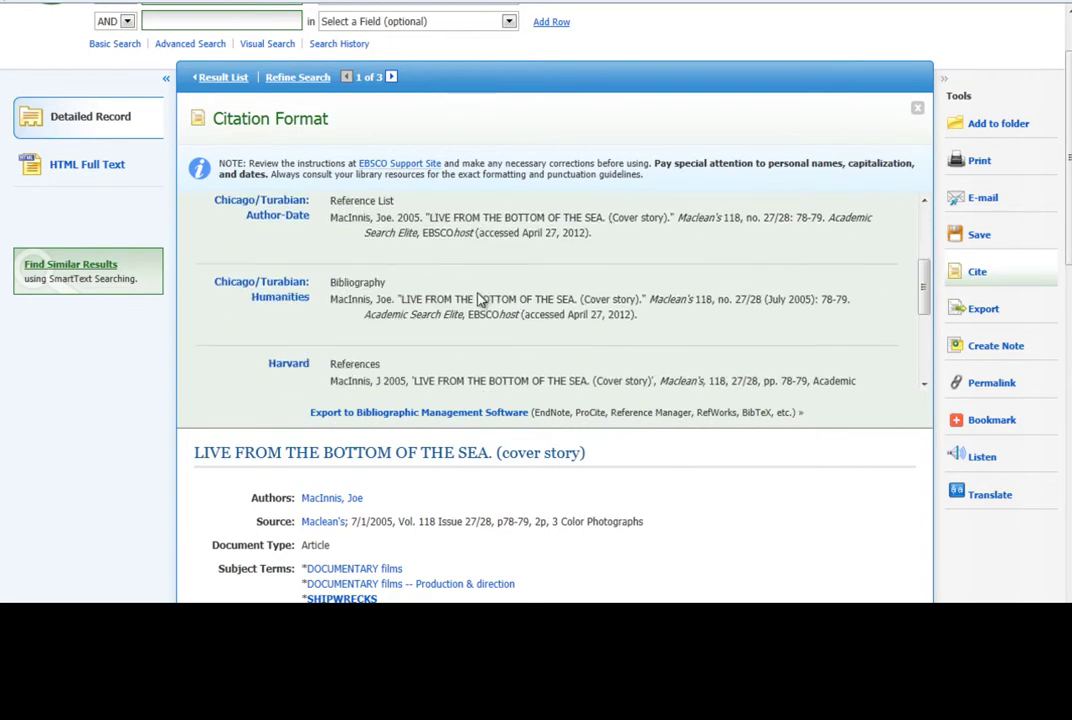
scroll(479, 295, down, 1)
drag(531, 337, 289, 324)
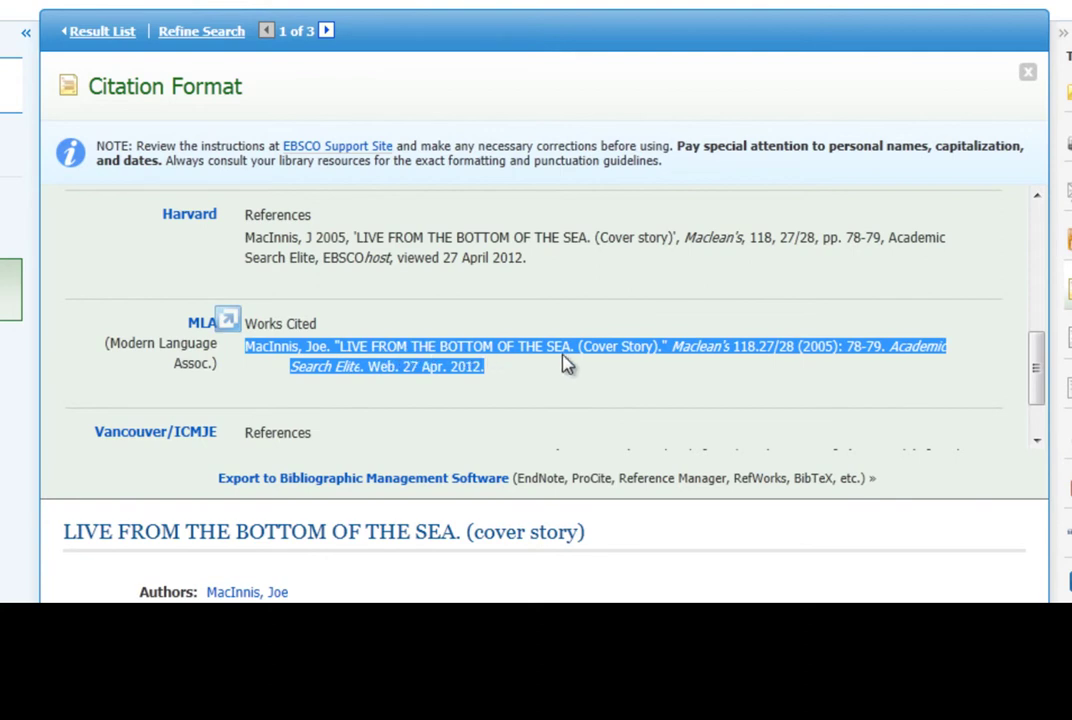
click(604, 411)
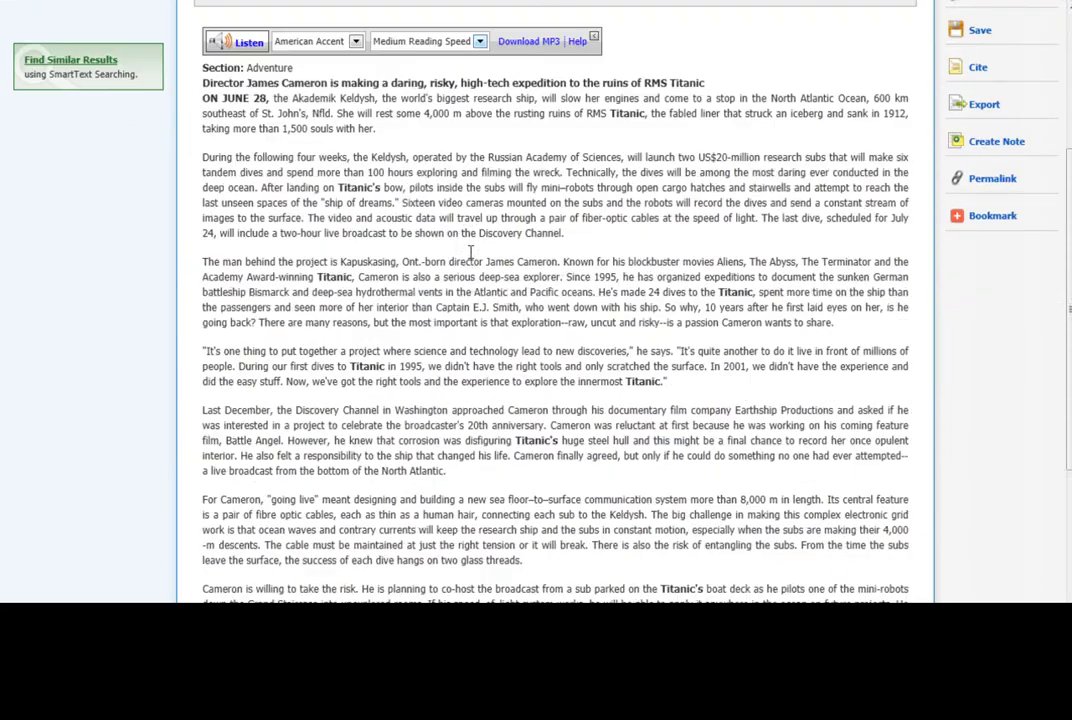
Step: Read through the article's HTML full text to its end
scroll(472, 252, down, 6)
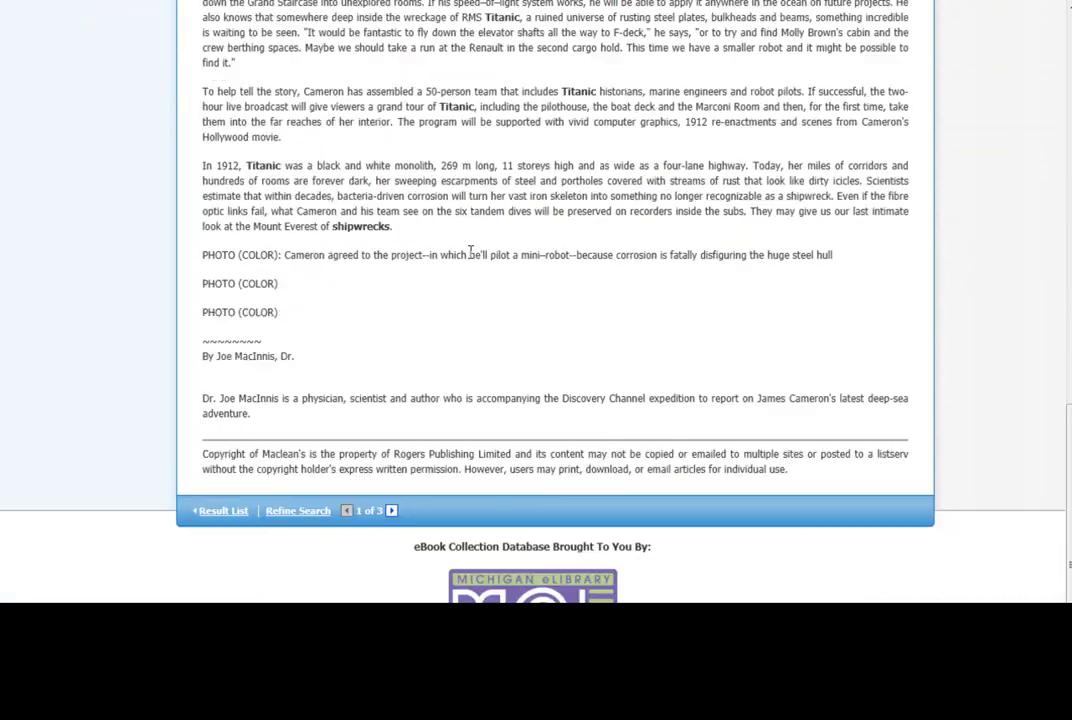
scroll(470, 252, up, 12)
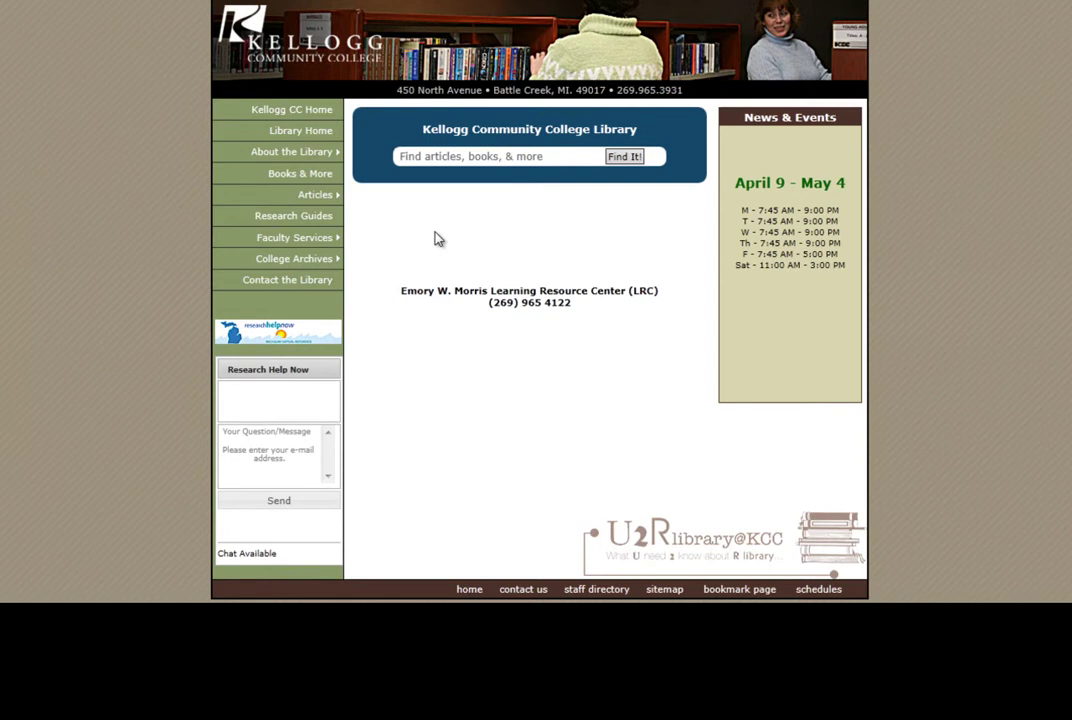
Step: Open ProQuest through the library site's article database search and search it for "titanic"
mouse_move(305, 198)
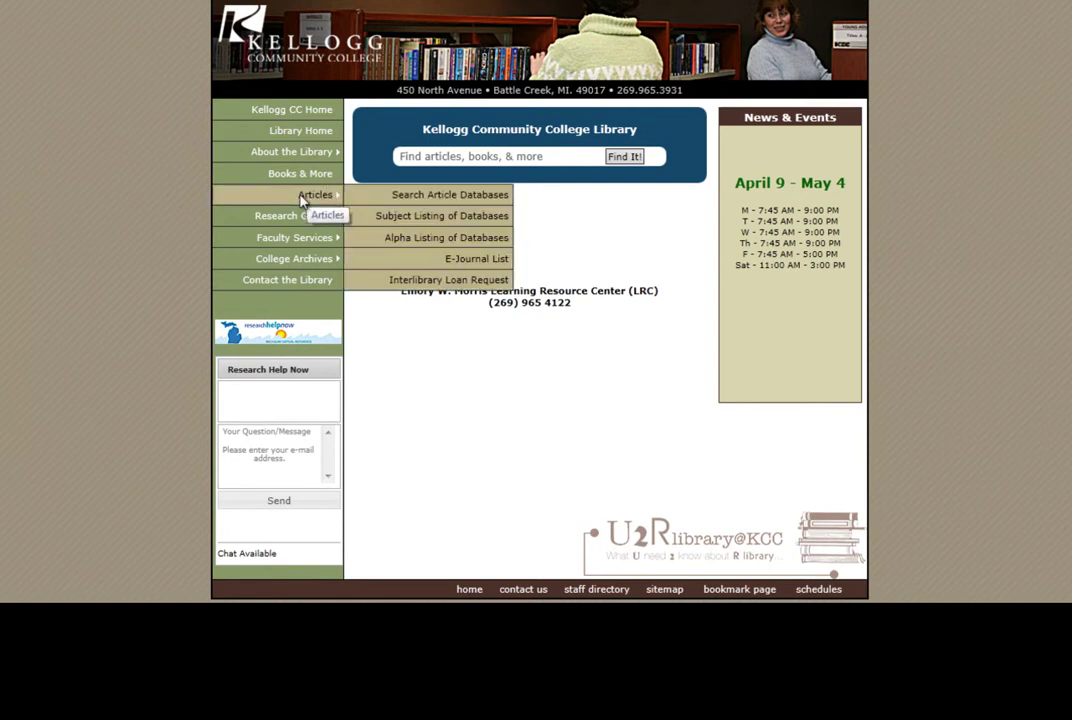
click(393, 198)
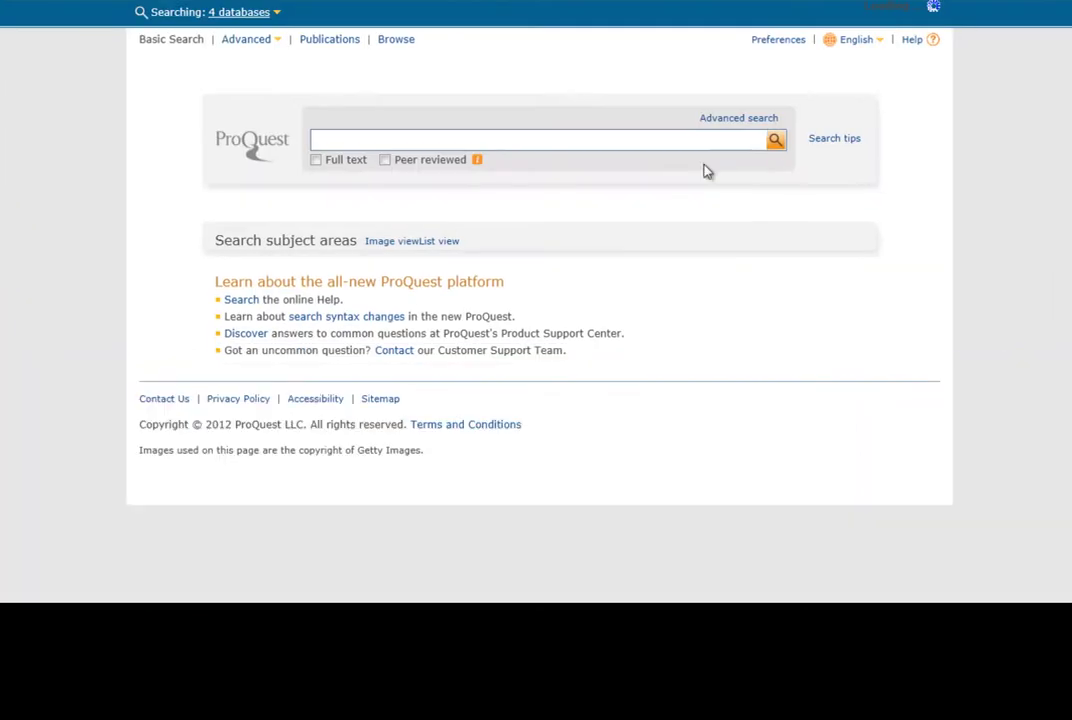
click(477, 159)
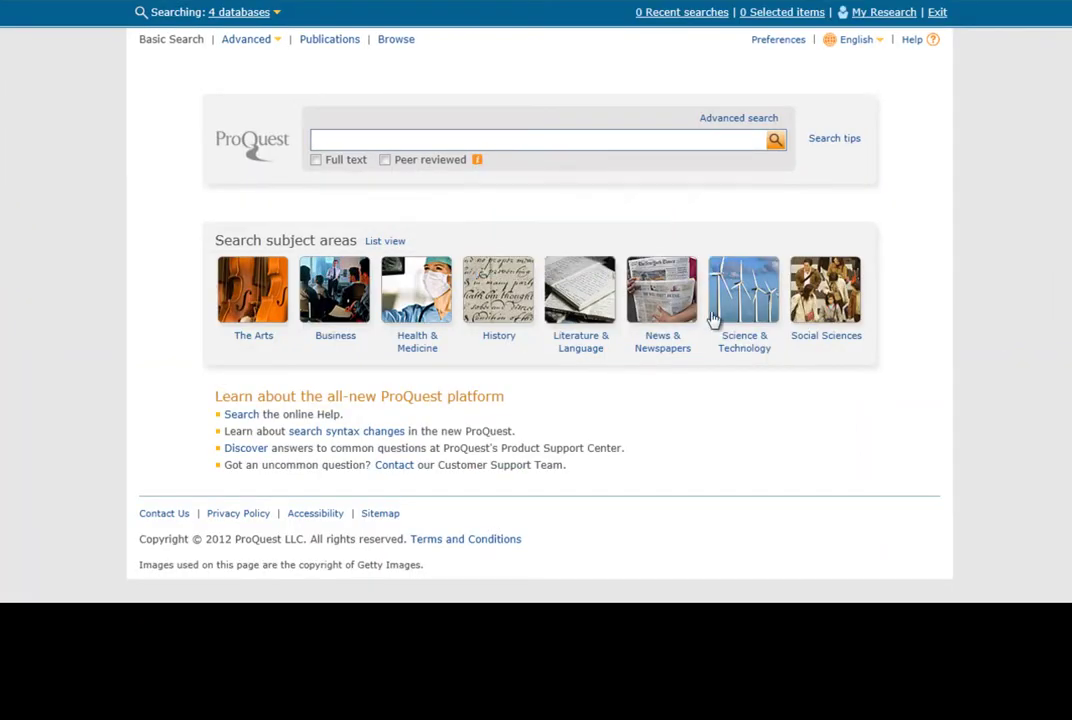
mouse_move(713, 318)
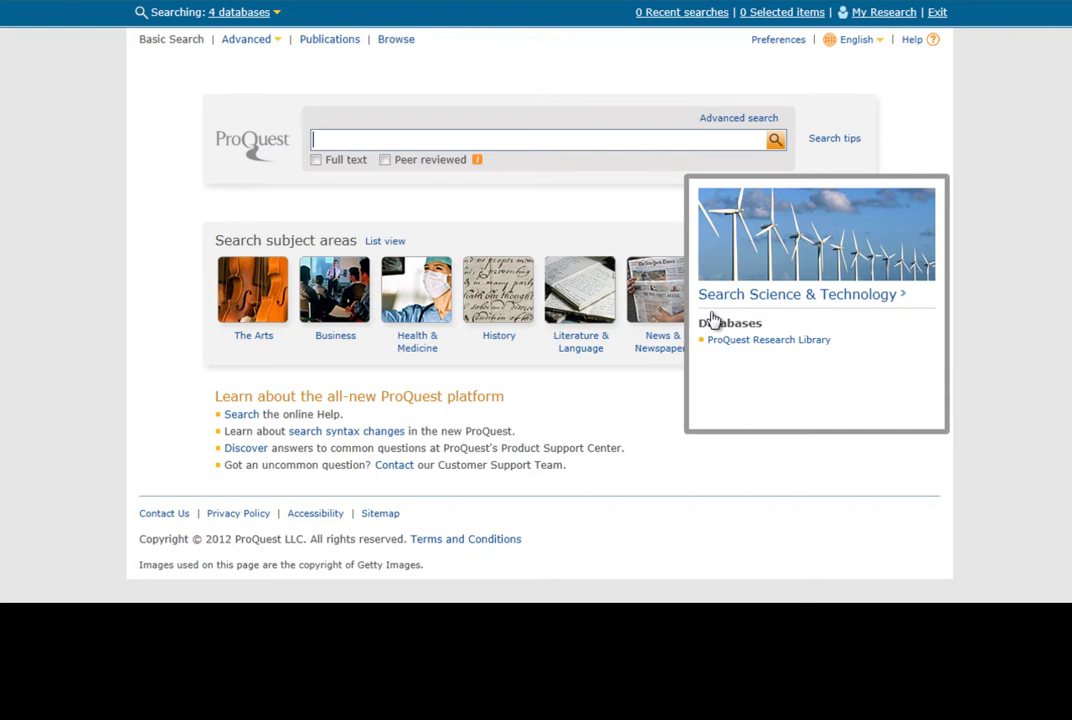
text(itanic)
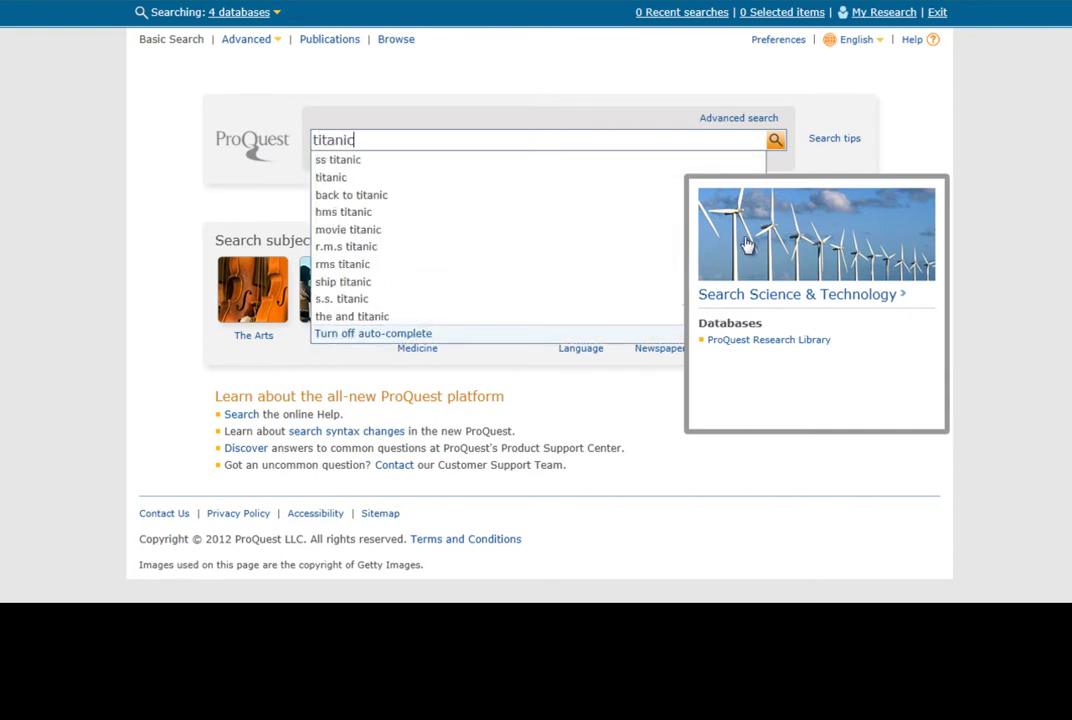
click(777, 141)
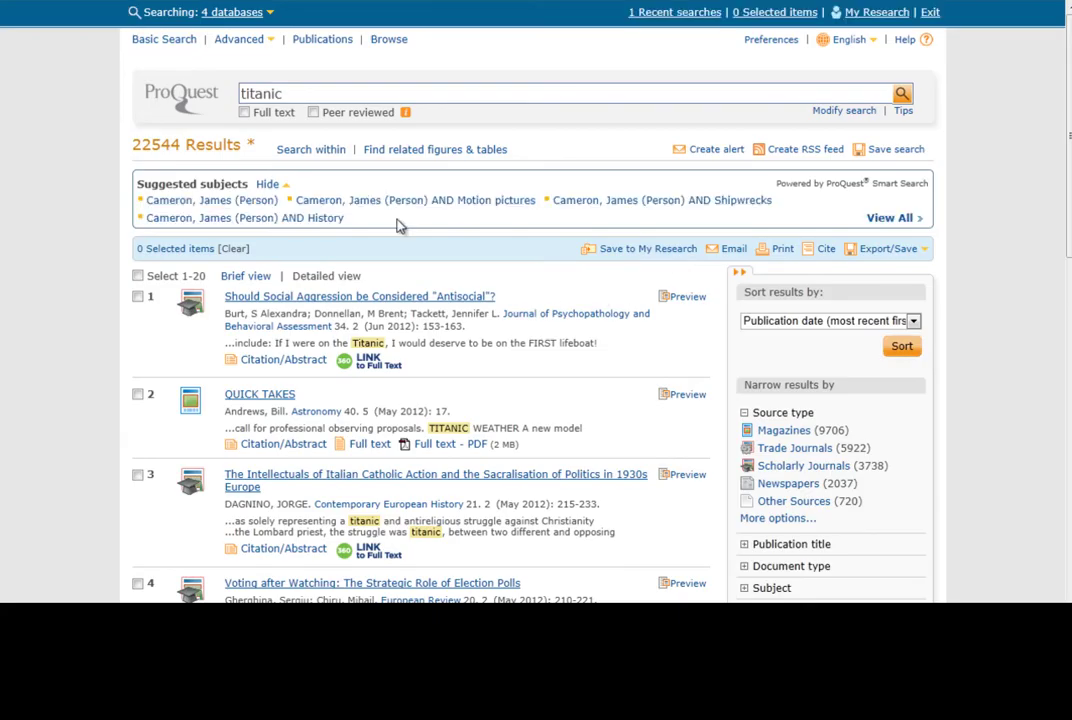
mouse_move(150, 106)
mouse_down()
mouse_move(105, 130)
mouse_move(134, 156)
mouse_move(151, 150)
mouse_up()
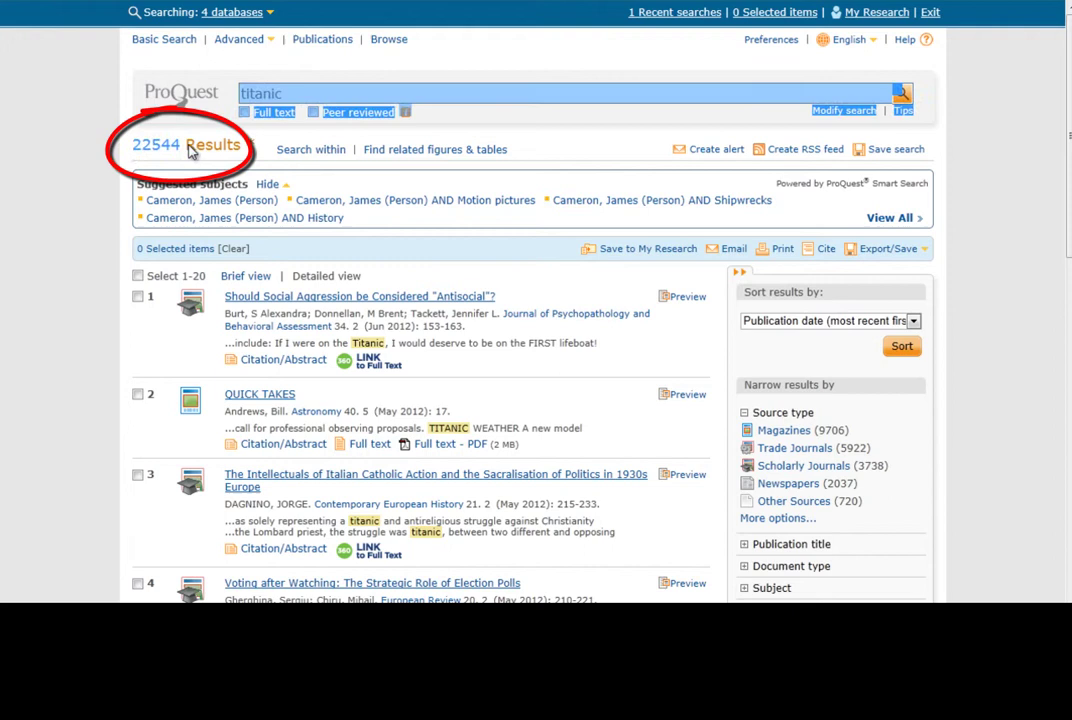
click(185, 160)
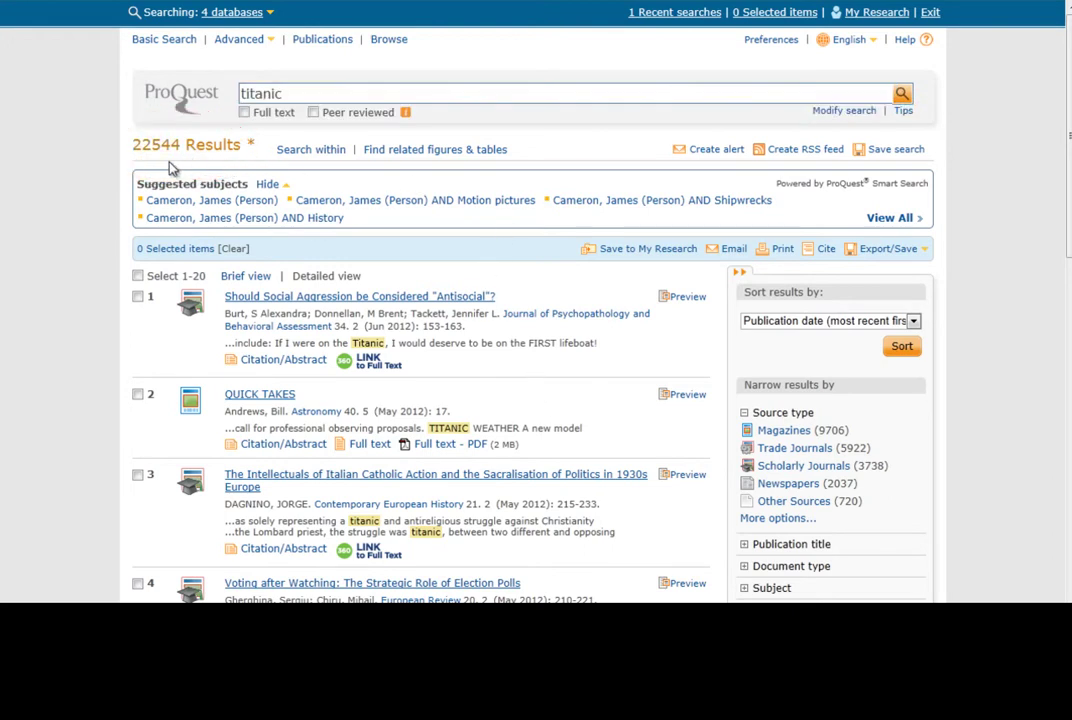
Step: Narrow the ProQuest "titanic" results by subject, excluding motion pictures and including shipwrecks
scroll(690, 323, down, 3)
click(690, 323)
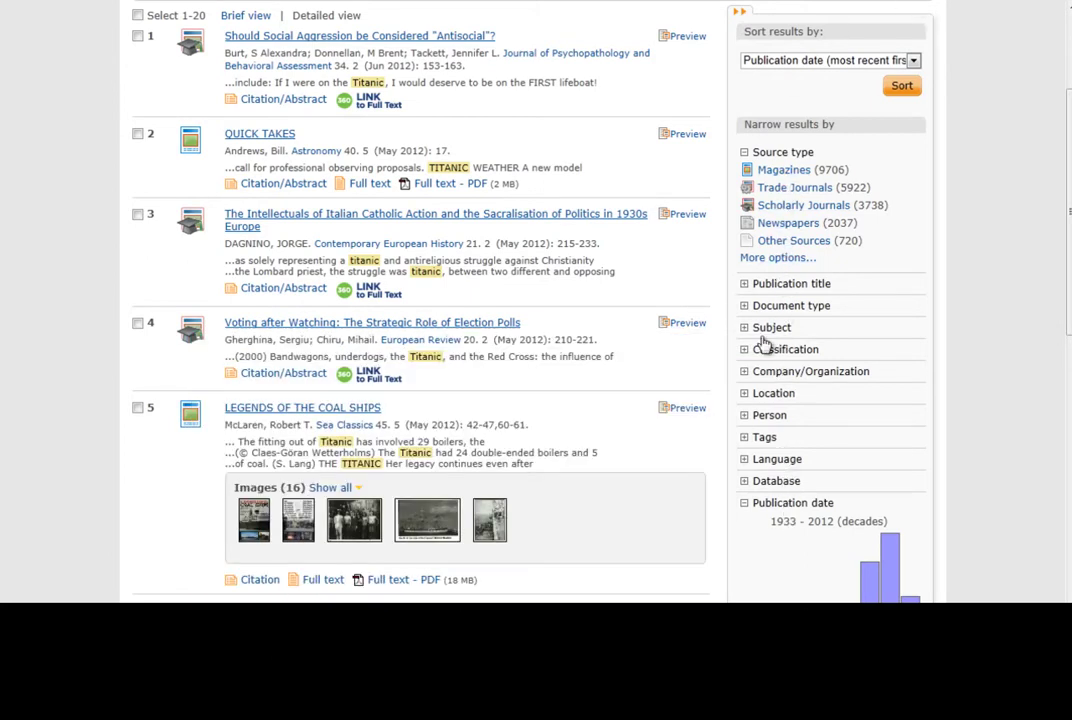
click(747, 338)
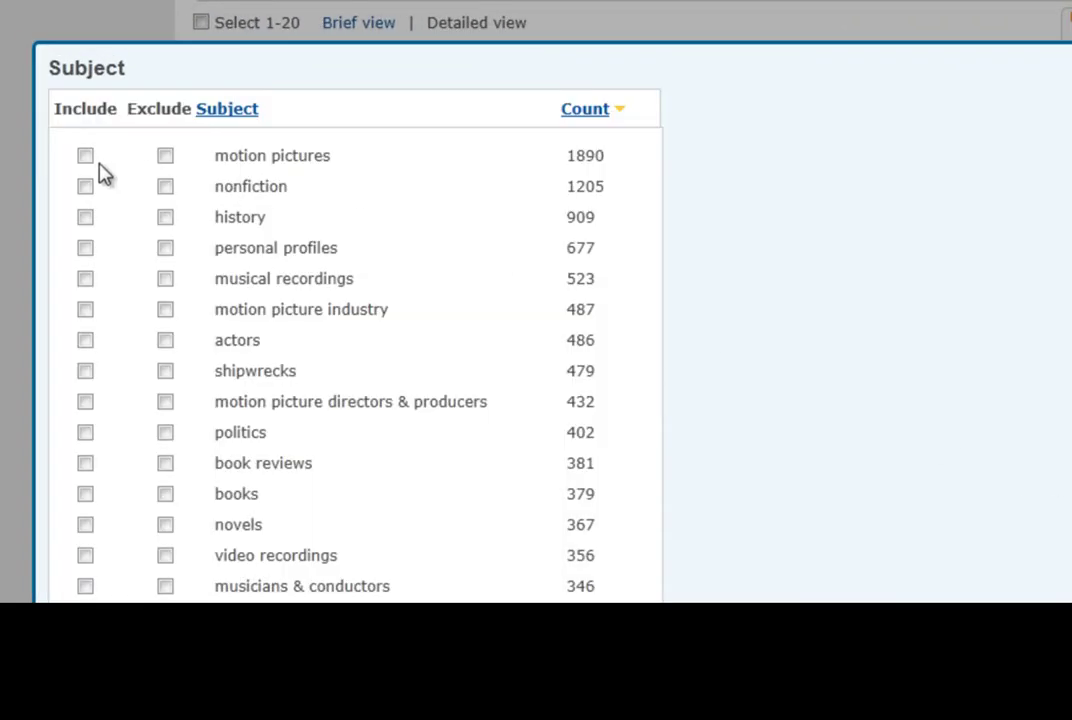
click(165, 156)
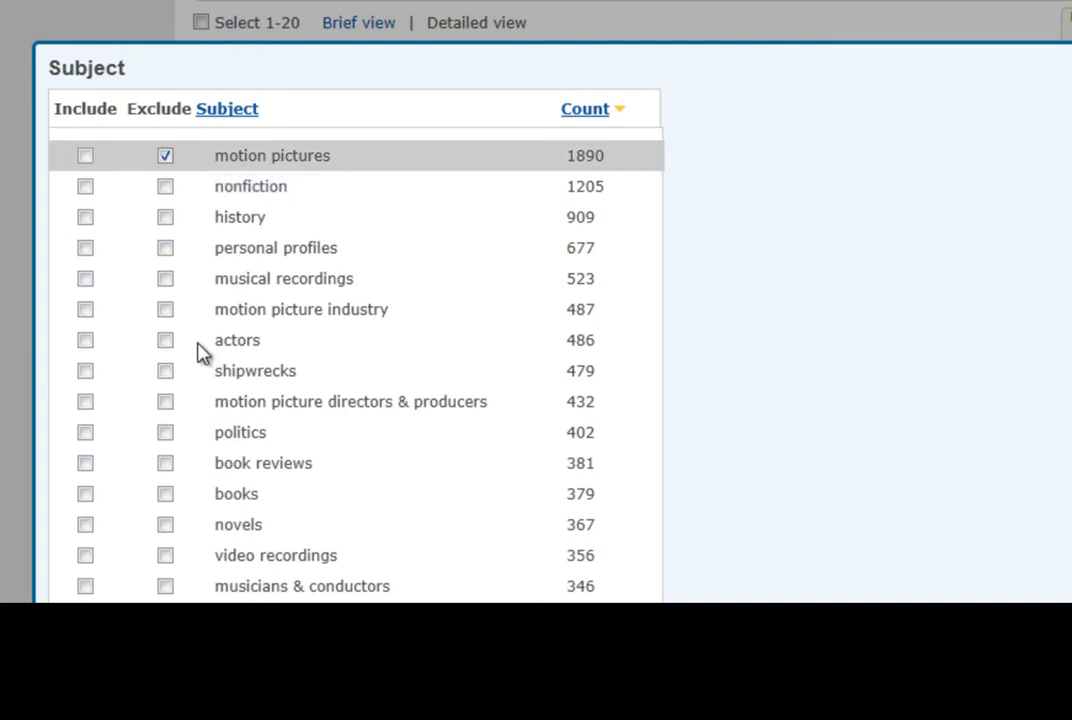
click(85, 371)
scroll(810, 402, down, 6)
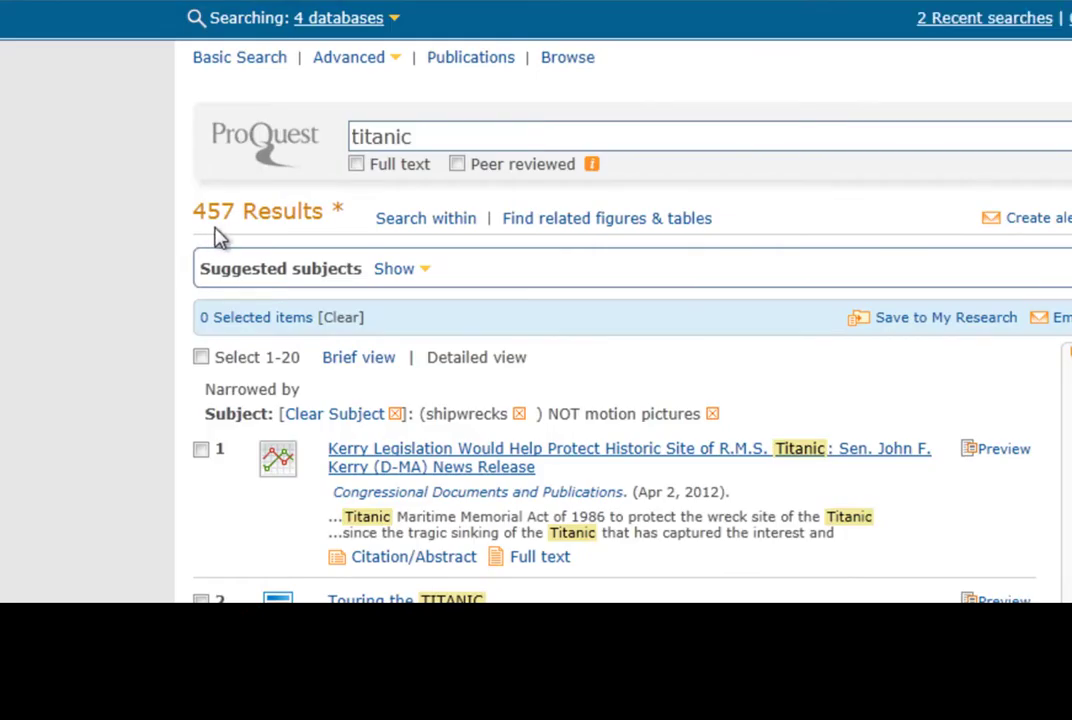
Step: Look through the narrowed results, check full-text availability of "Sinking feelings" through its 360 Link, and highlight the Interlibrary Loan option
scroll(620, 440, down, 3)
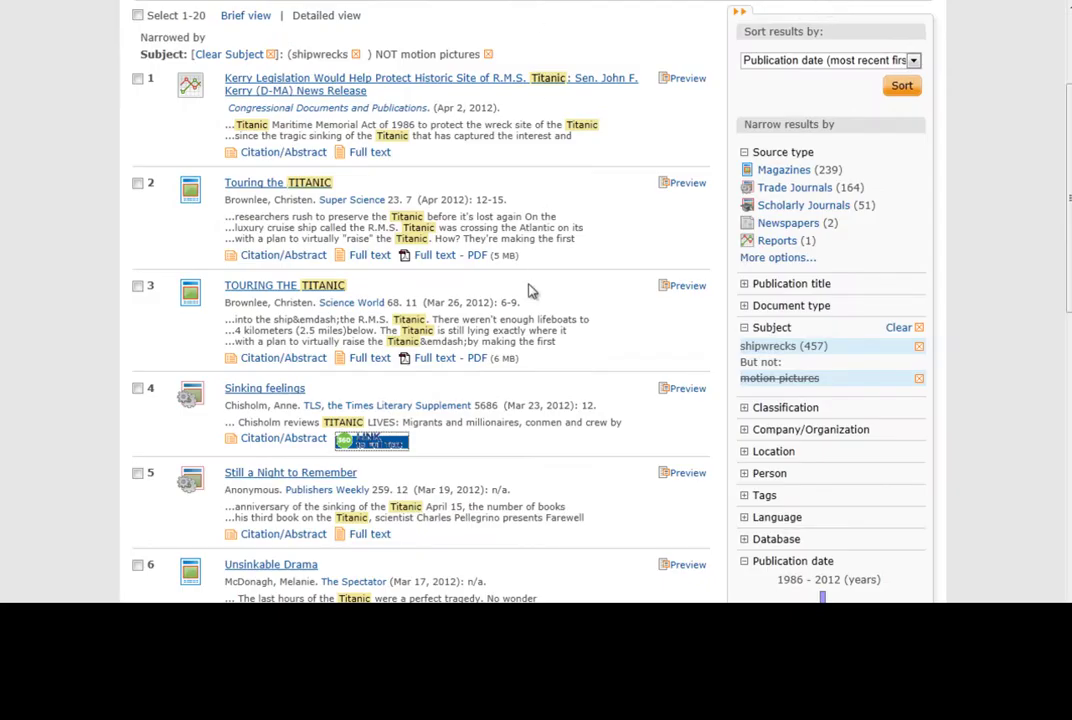
scroll(479, 288, up, 2)
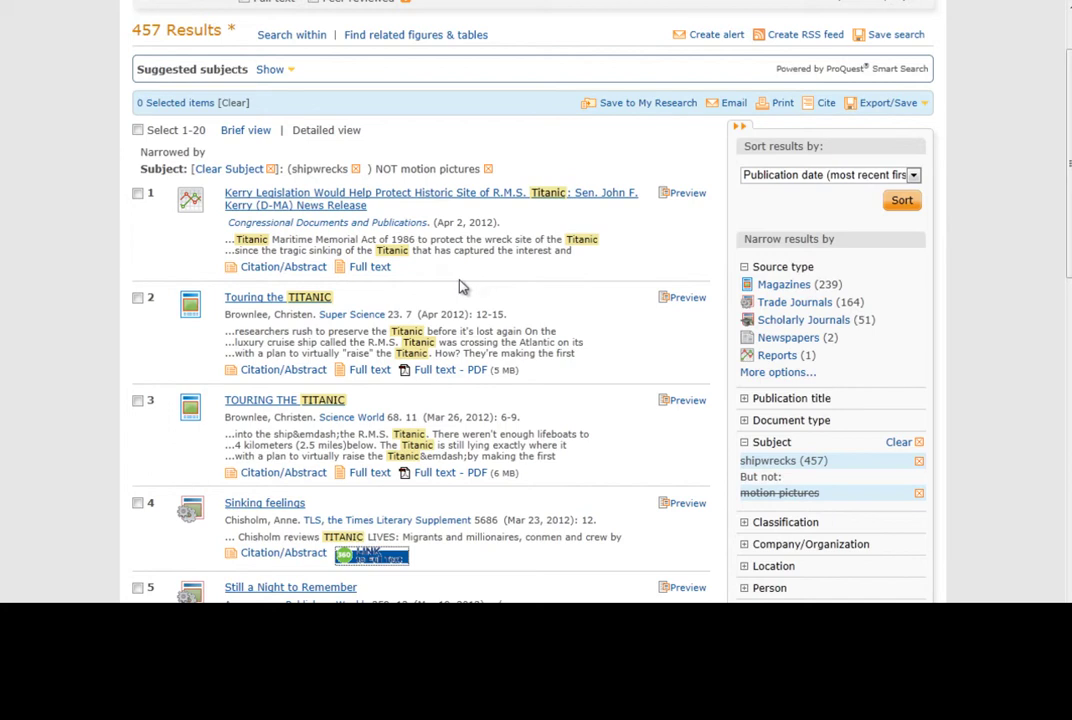
click(360, 568)
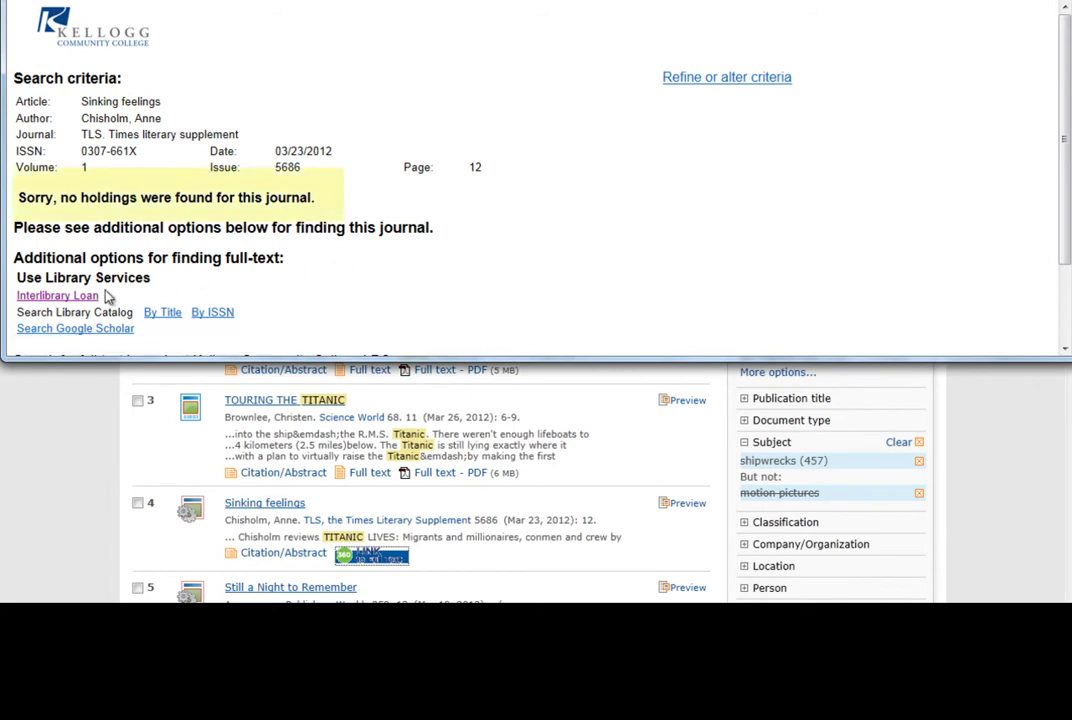
drag(150, 296, 14, 296)
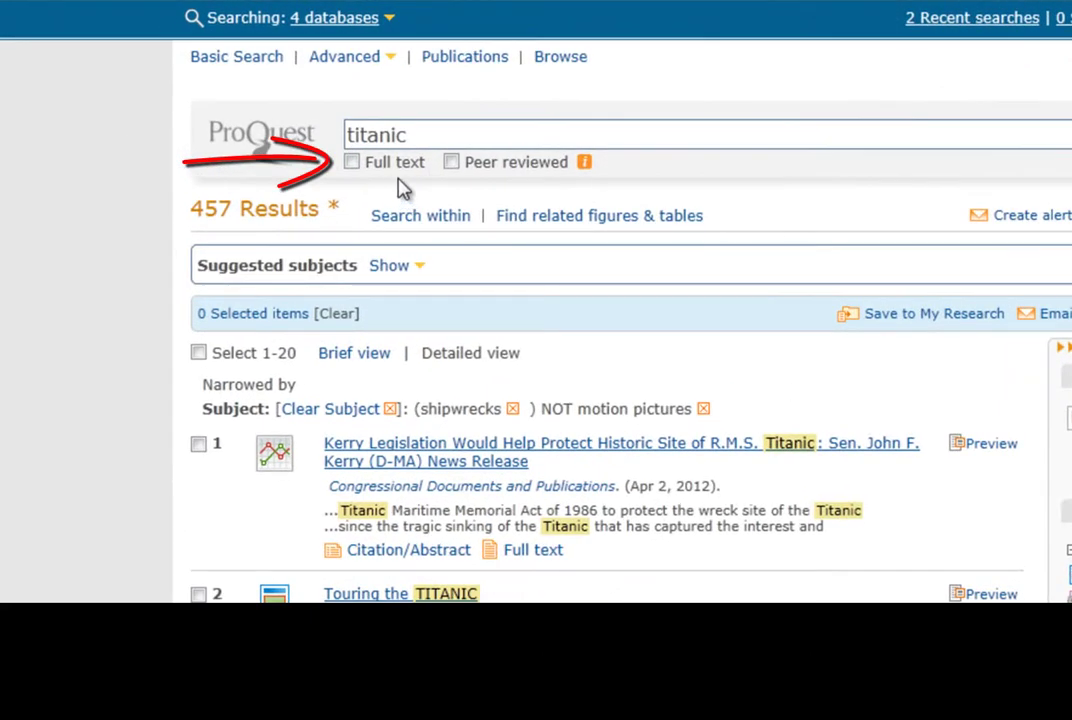
Step: Rerun the "titanic" search limited to full text and highlight the number of results
click(351, 163)
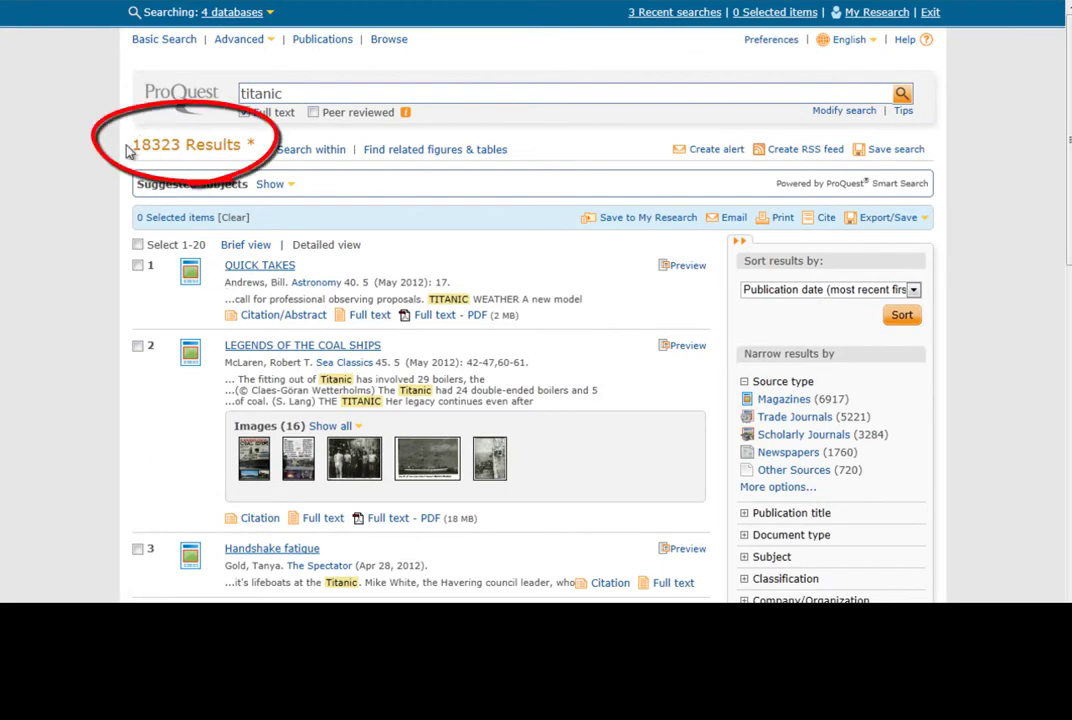
drag(135, 149, 175, 149)
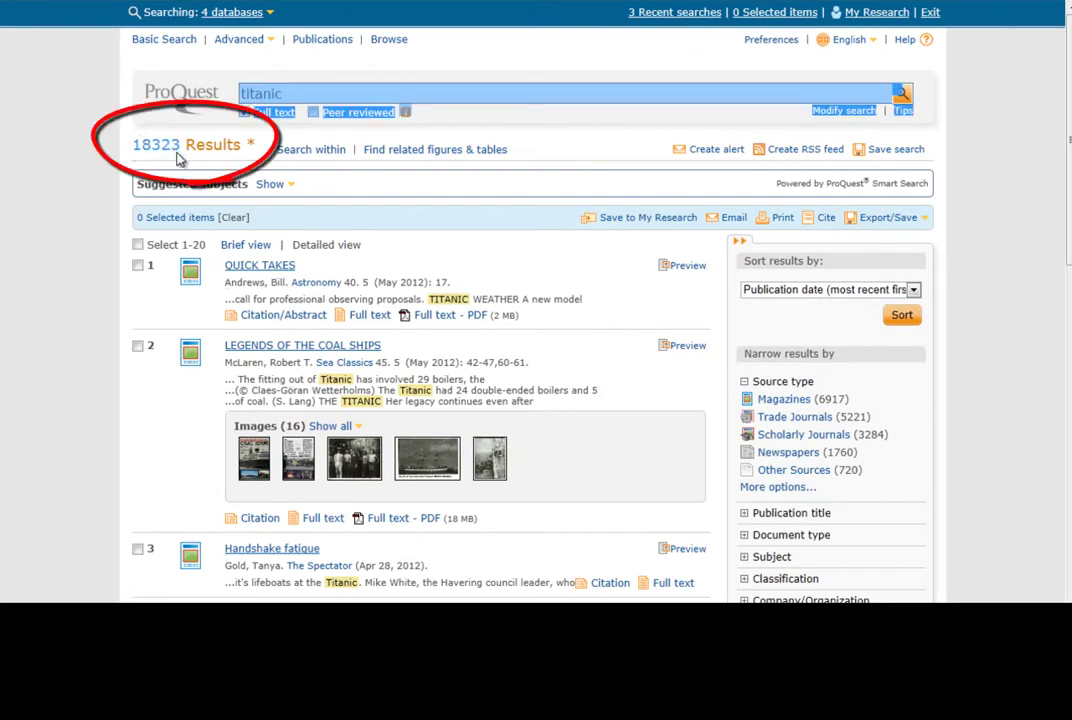
click(179, 163)
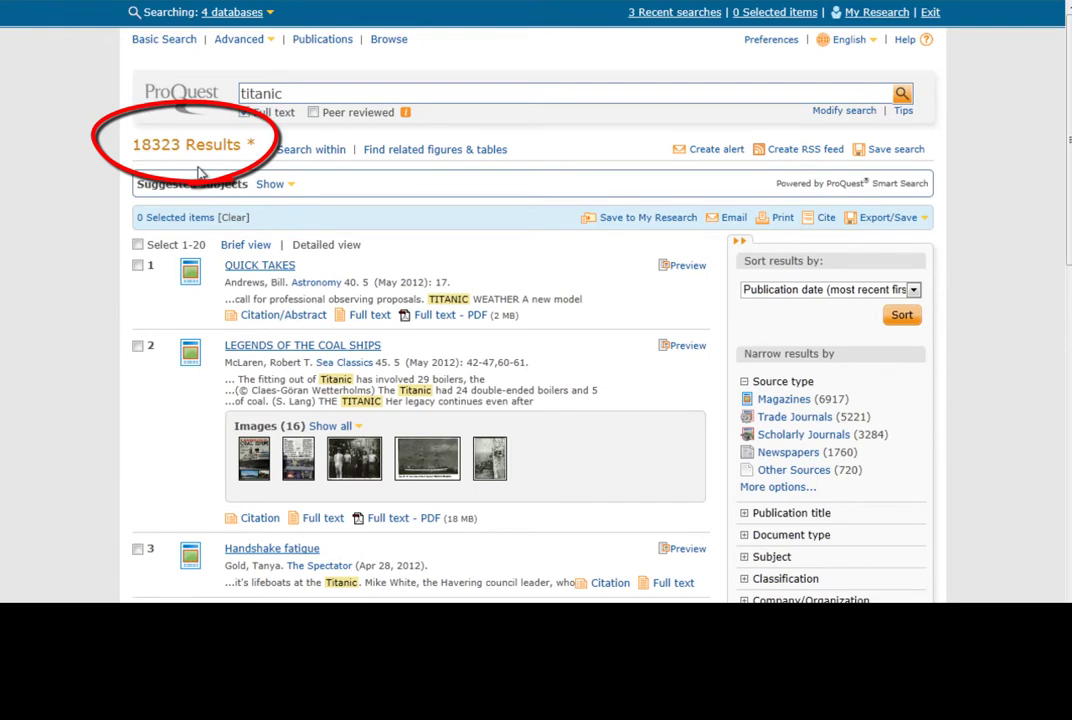
Step: Narrow the full-text results by subject, excluding motion pictures and including shipwrecks
scroll(755, 444, down, 2)
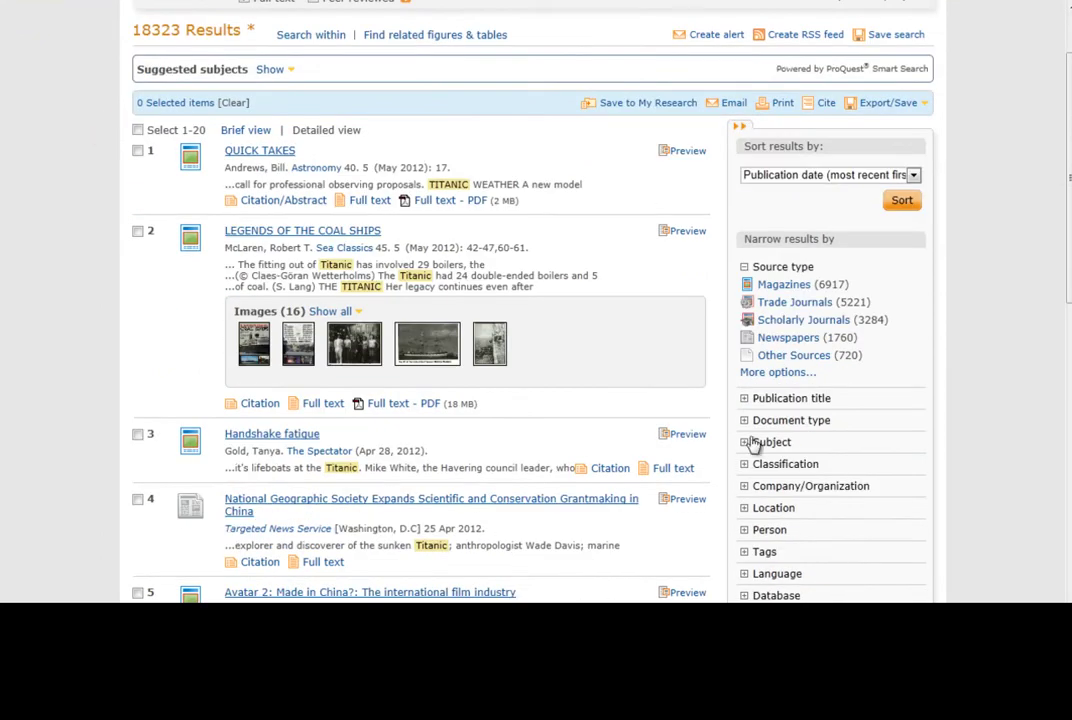
double_click(745, 443)
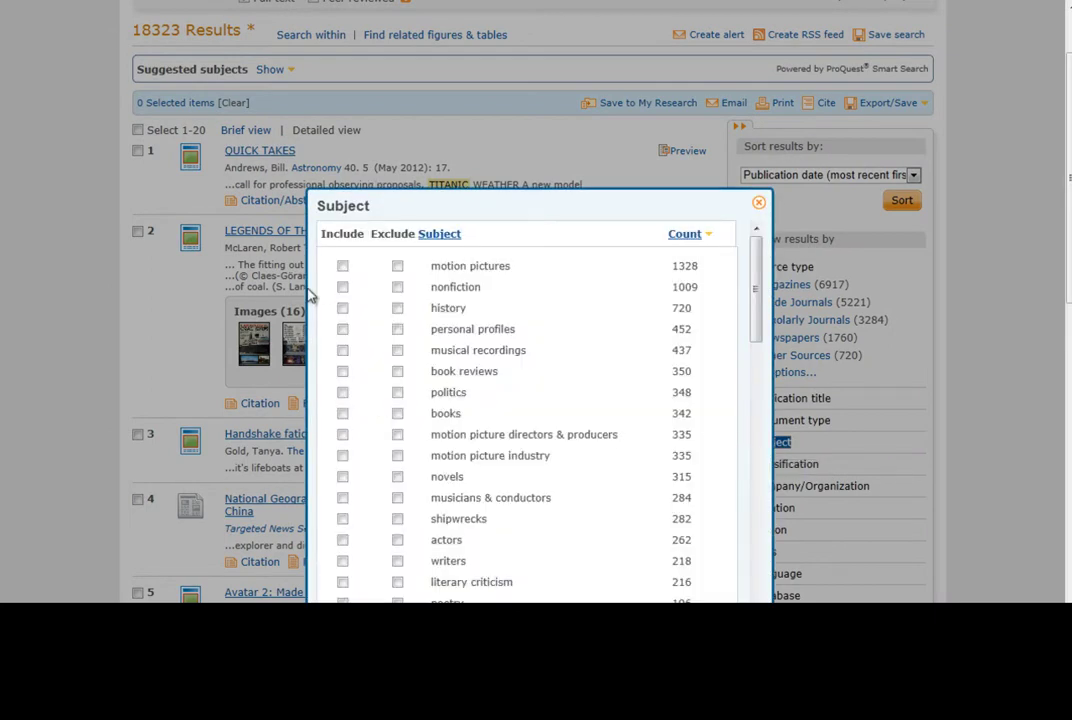
click(397, 266)
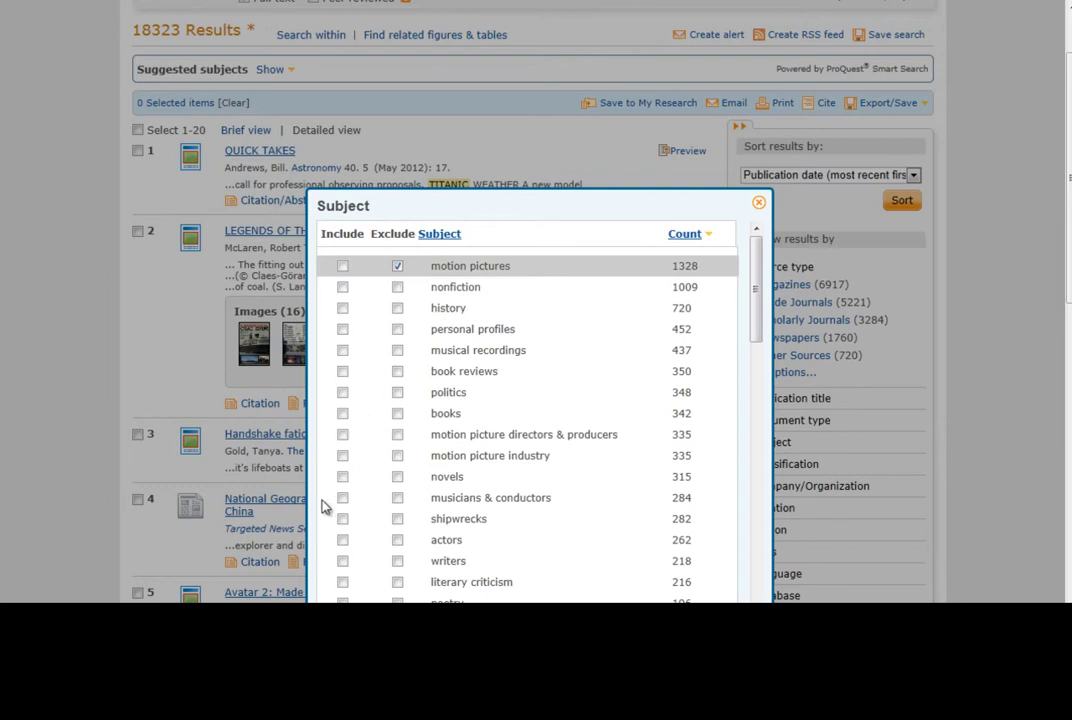
click(343, 519)
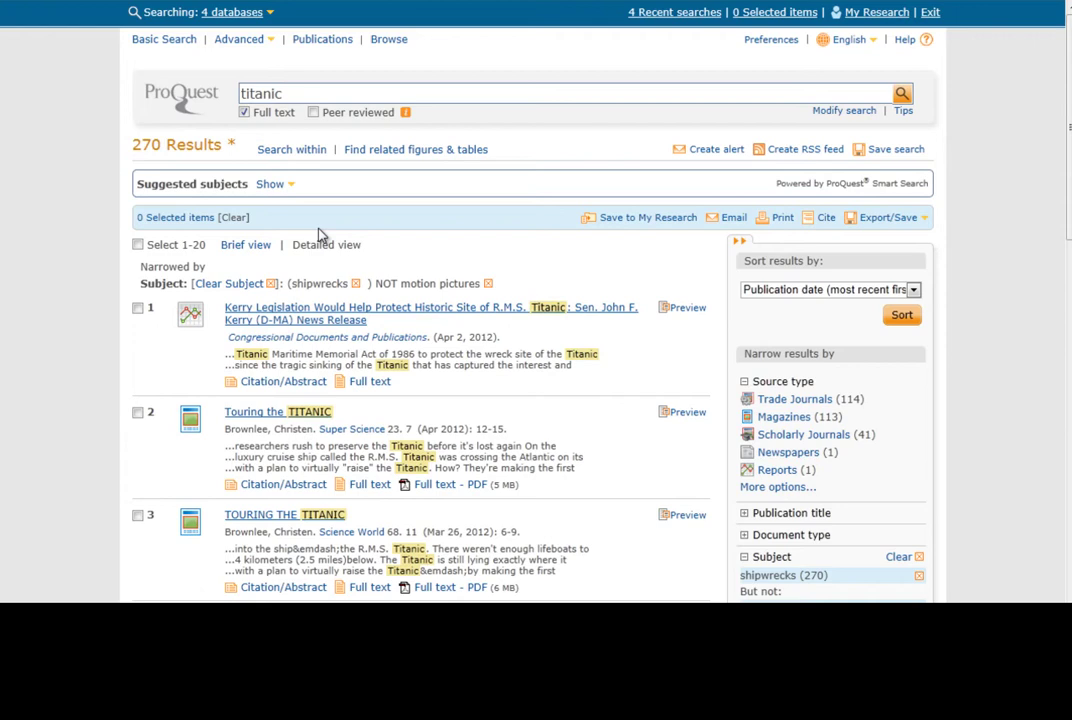
Step: Open the Super Science article "Touring the TITANIC", look through its full text, and open its PDF version
triple_click(259, 417)
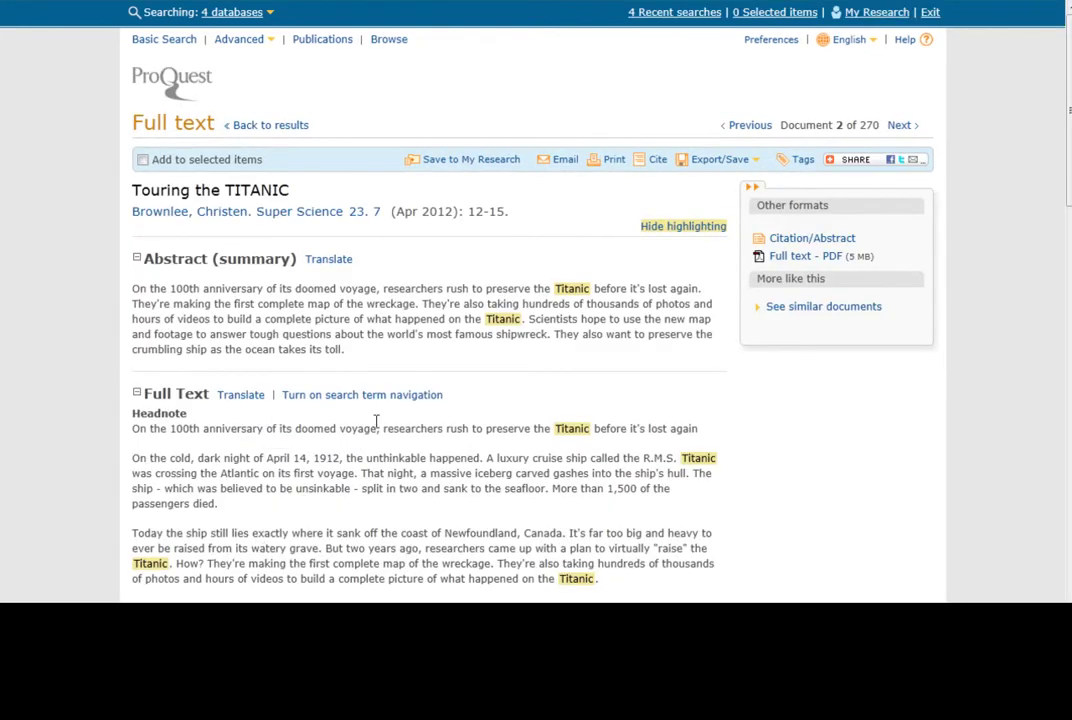
scroll(302, 585, down, 3)
scroll(305, 590, up, 3)
click(806, 259)
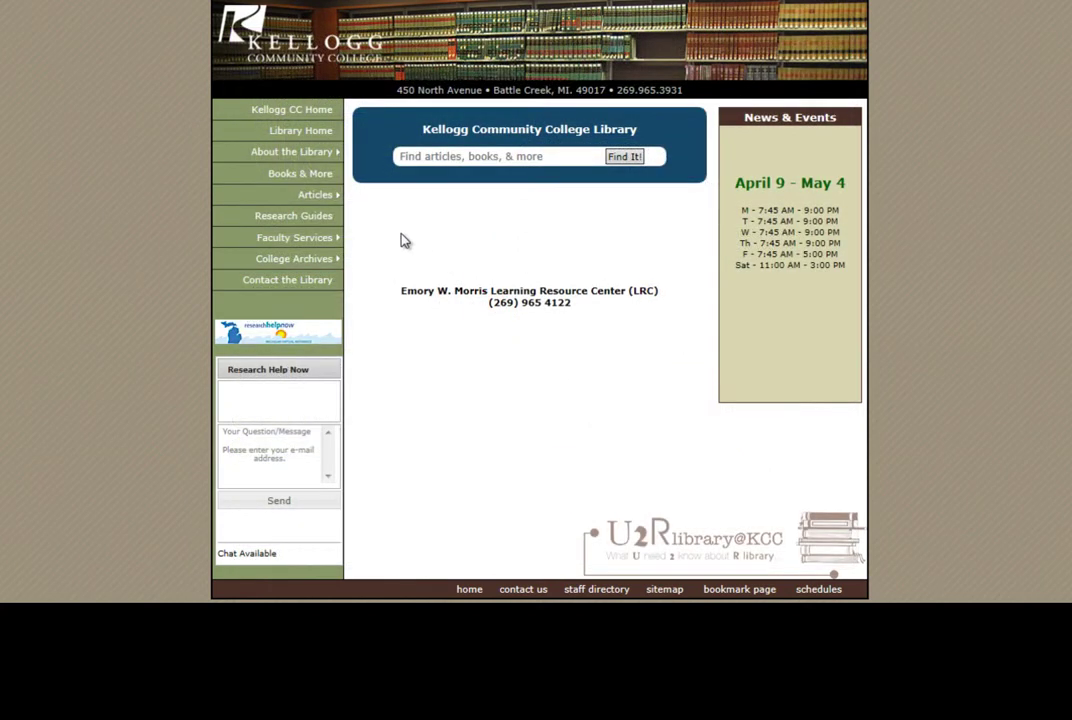
Step: Open the Gale databases through the library site's article database search and search the selected cross-searchable products for "titanic"
mouse_move(333, 200)
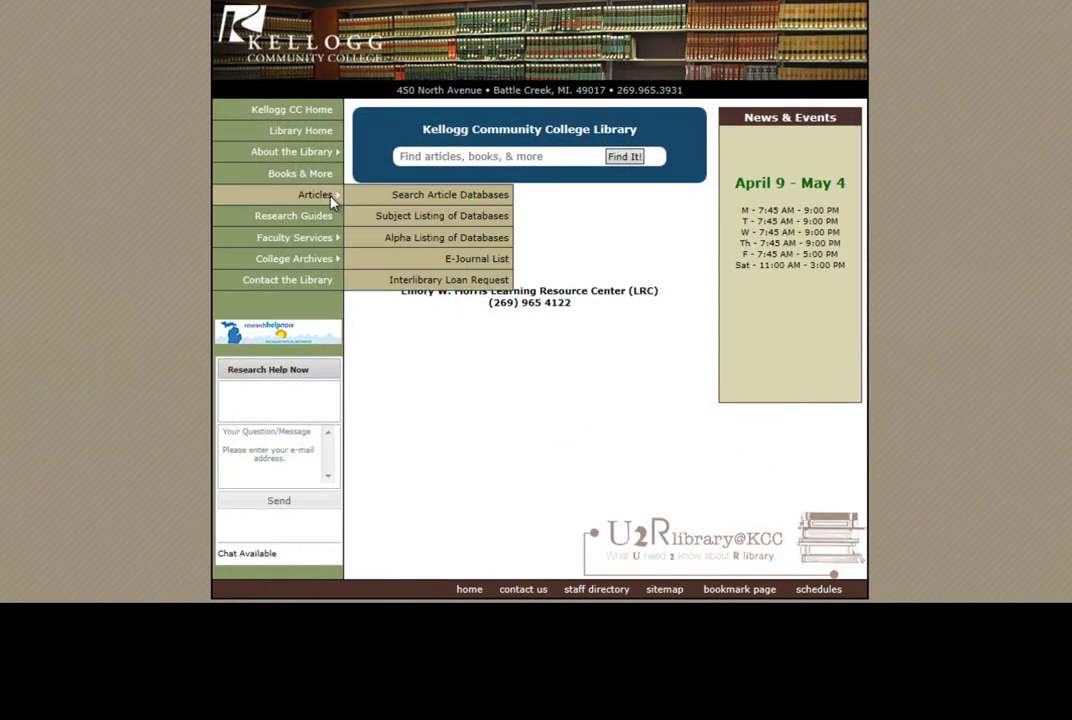
click(388, 197)
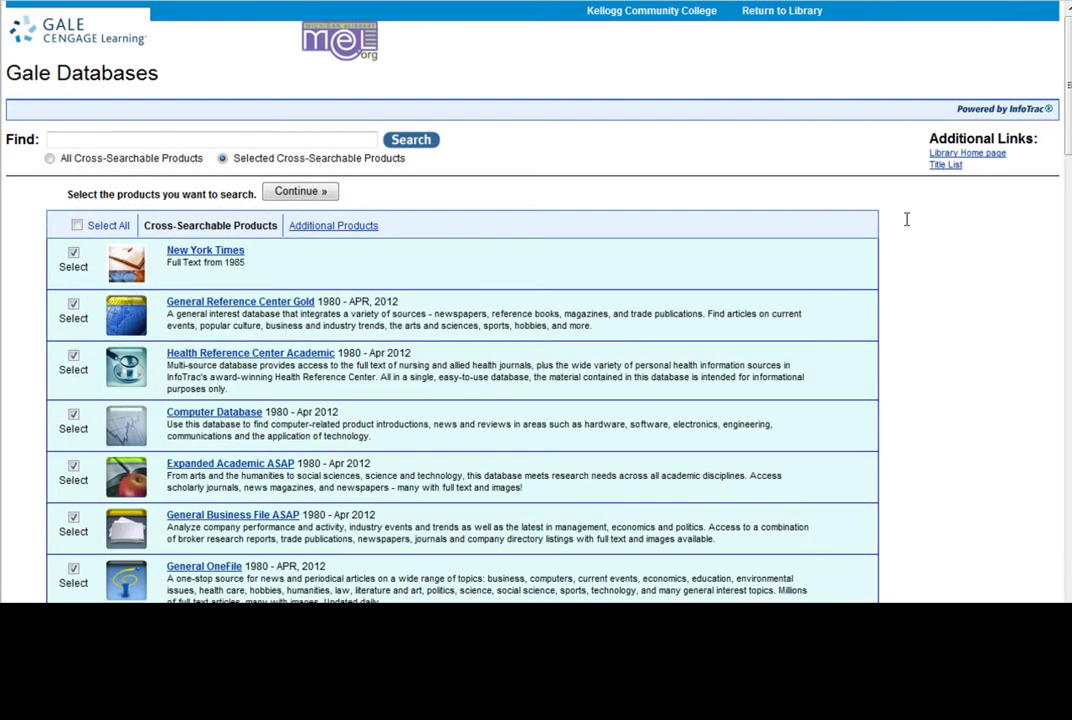
click(193, 138)
text(tit)
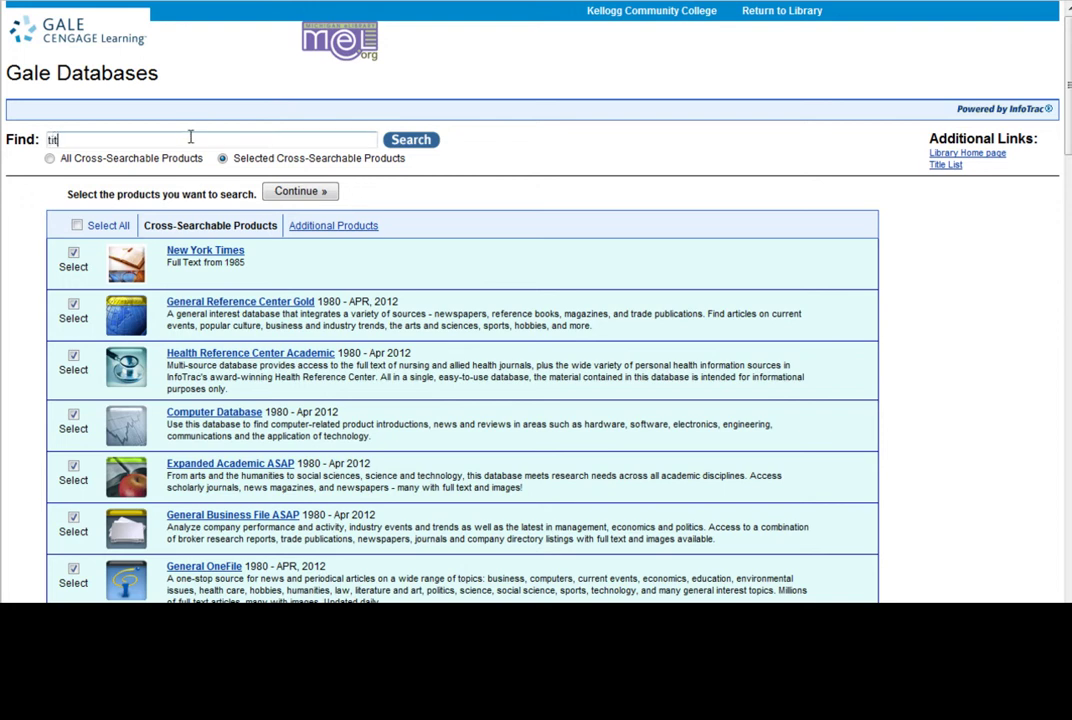
text(anic)
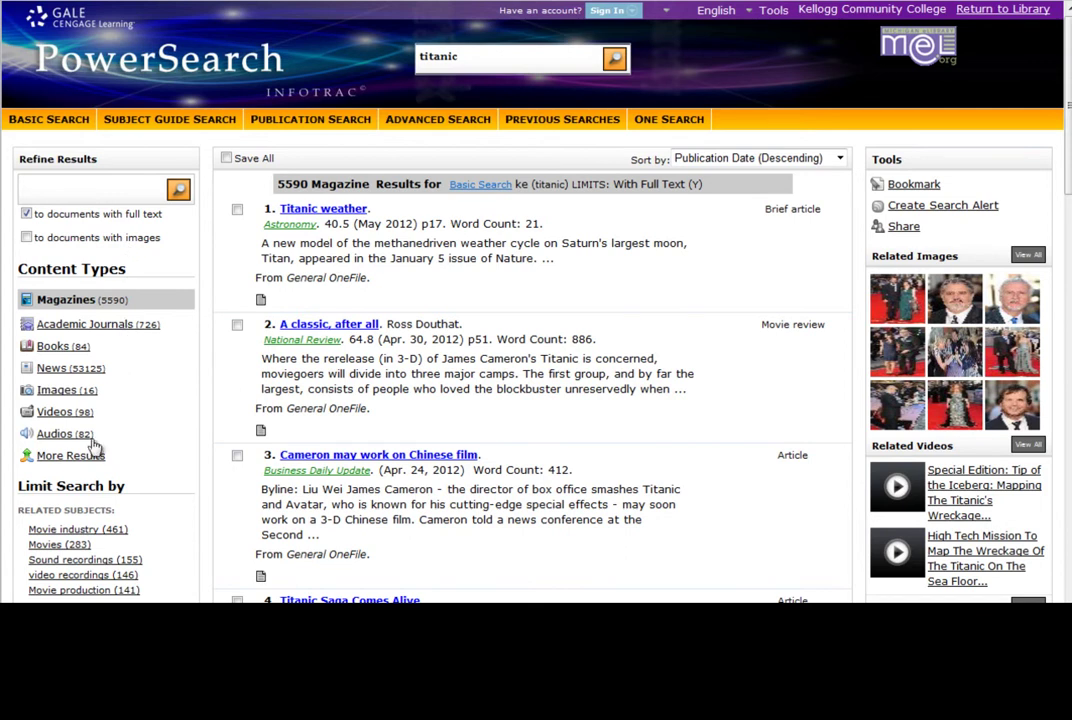
Step: Limit the magazine results to the related subject Shipwrecks and open the SuperScience article "Touring the Titanic"
scroll(70, 405, down, 2)
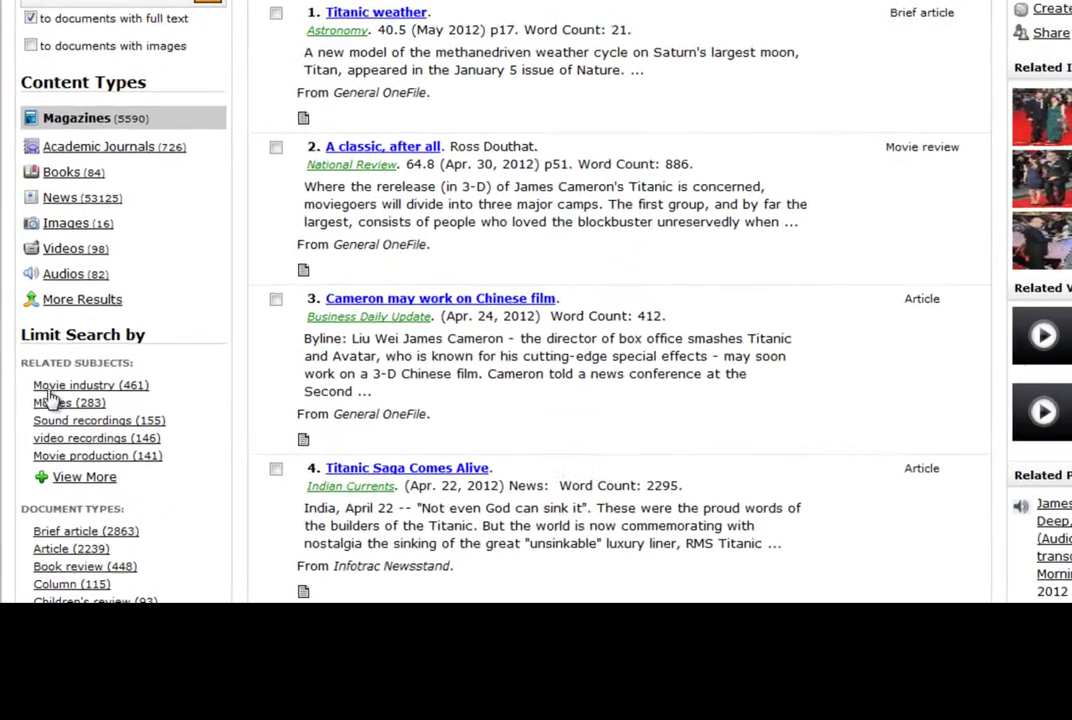
click(82, 470)
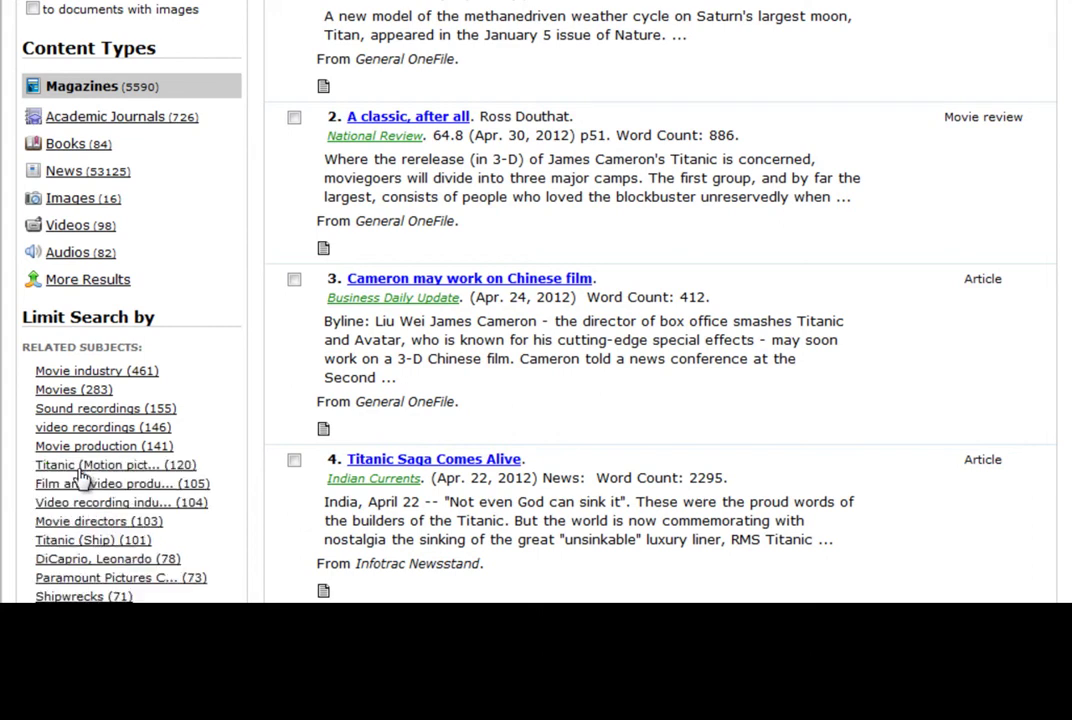
scroll(92, 478, down, 3)
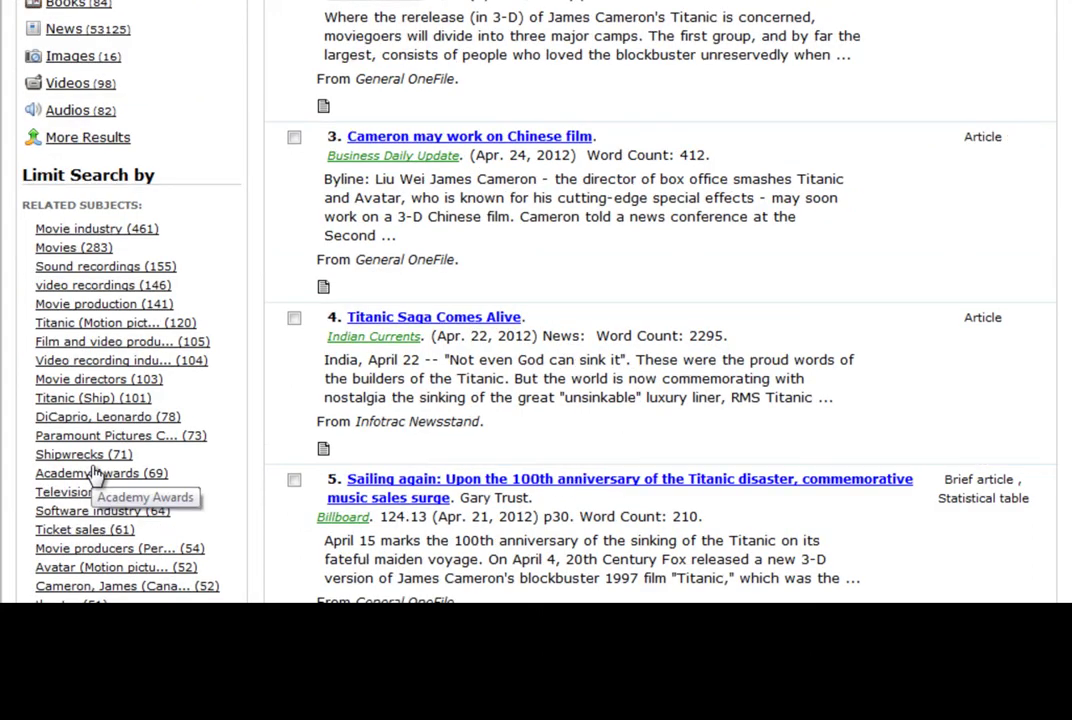
scroll(92, 478, down, 3)
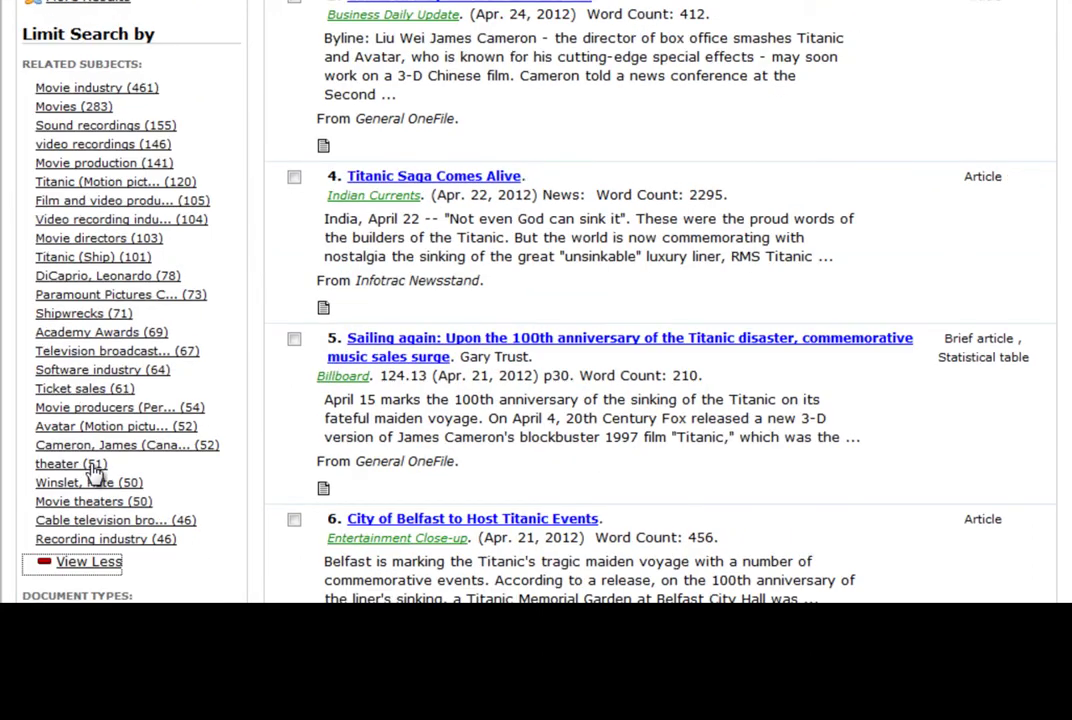
click(72, 316)
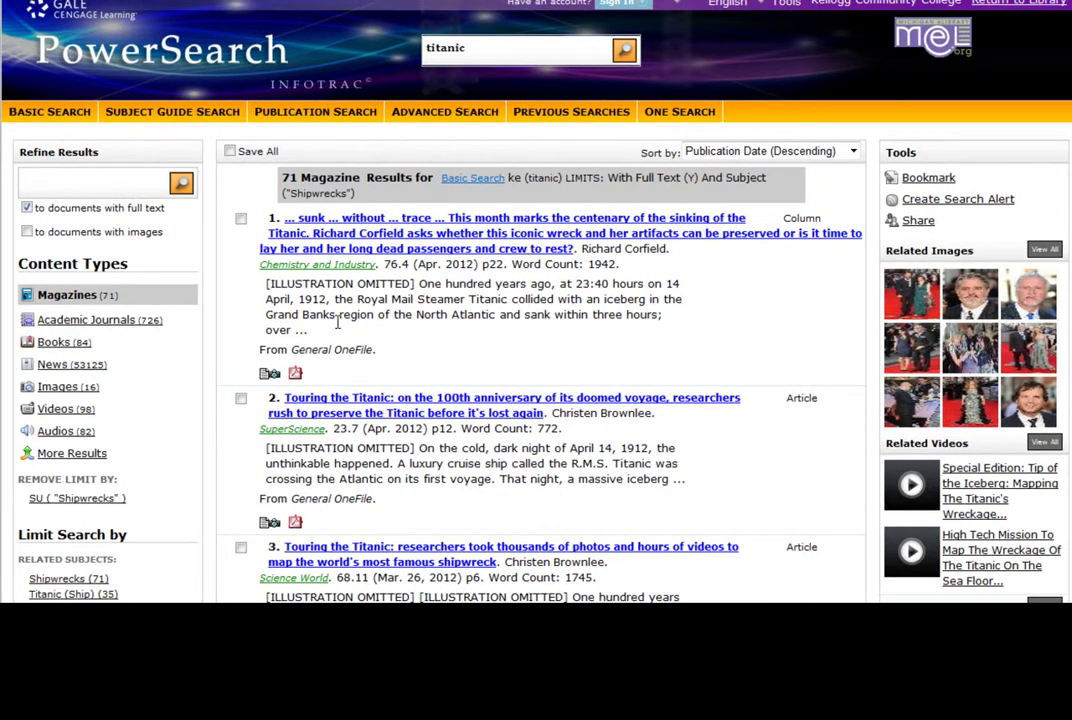
click(328, 409)
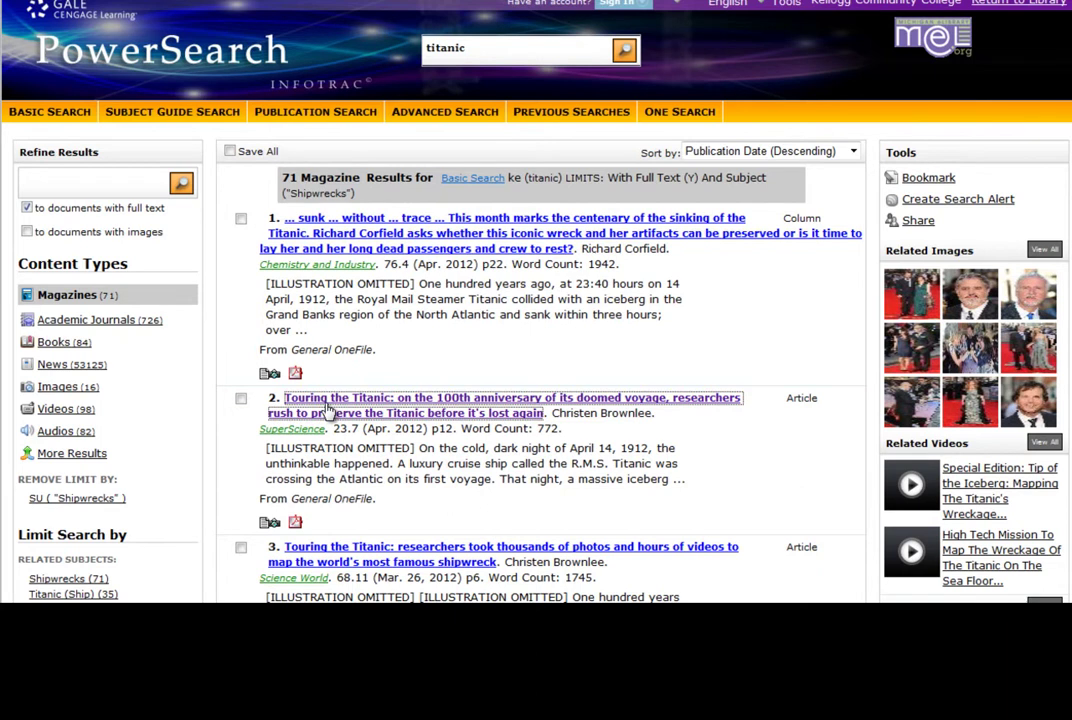